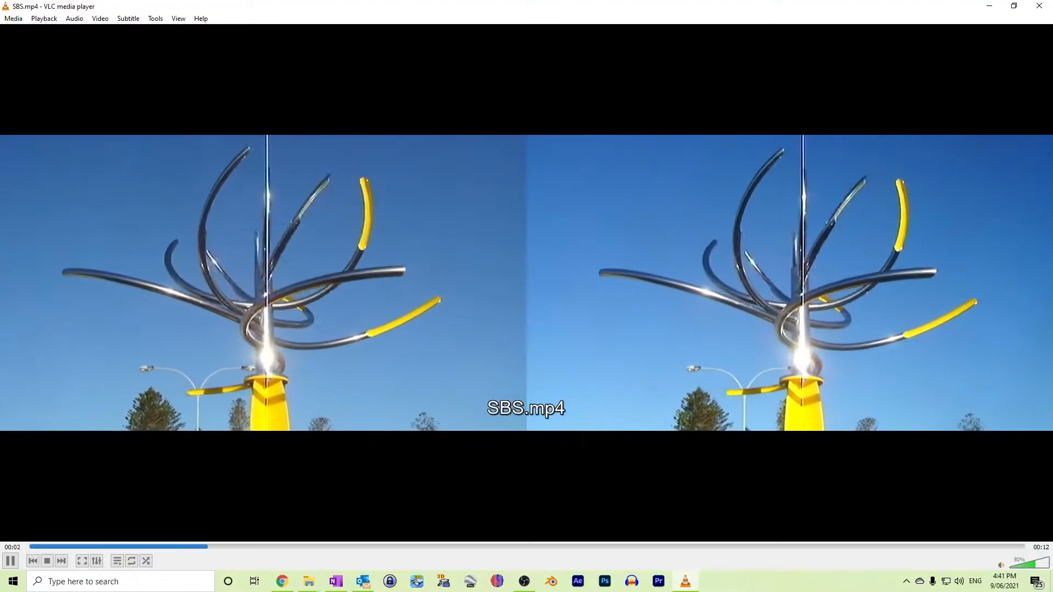
Close the playing SBS.mp4 video, search the computer for HandBrake and launch it
{"action": "left_click", "coordinate": [1044, 14]}
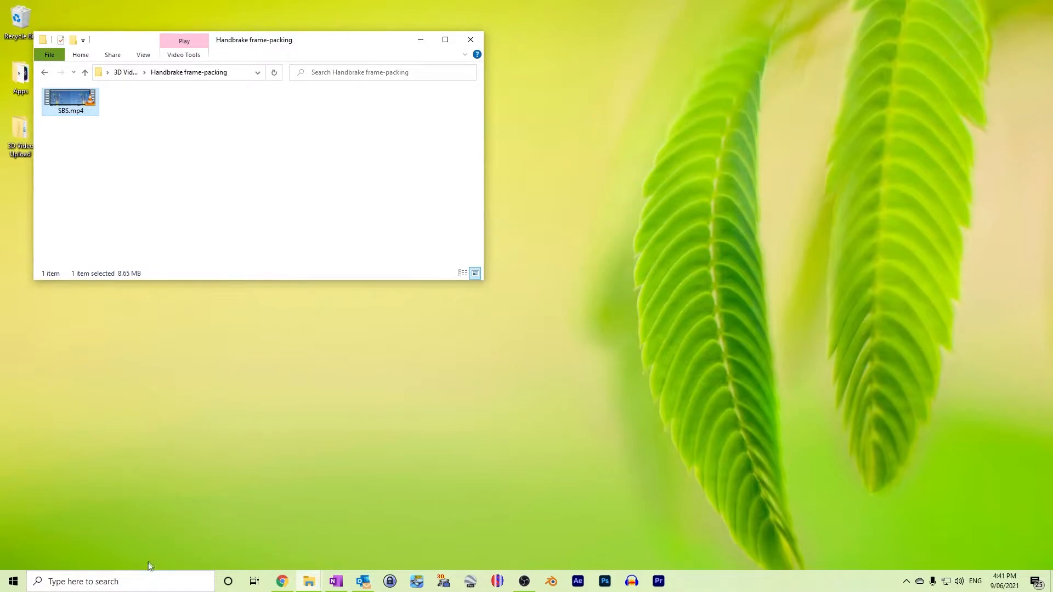
{"action": "left_click", "coordinate": [137, 581]}
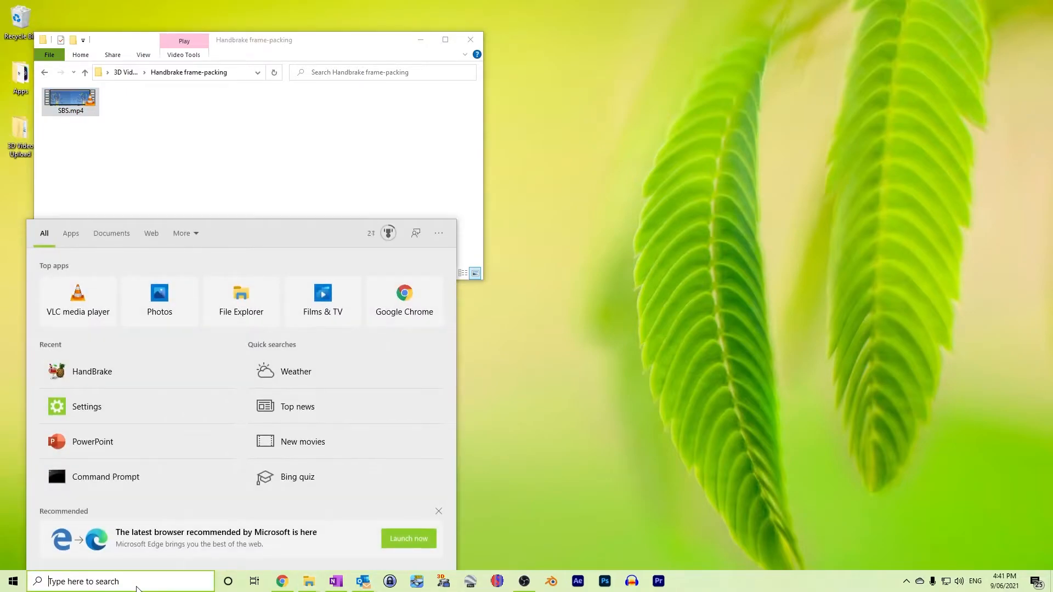
{"action": "type", "text": "har"}
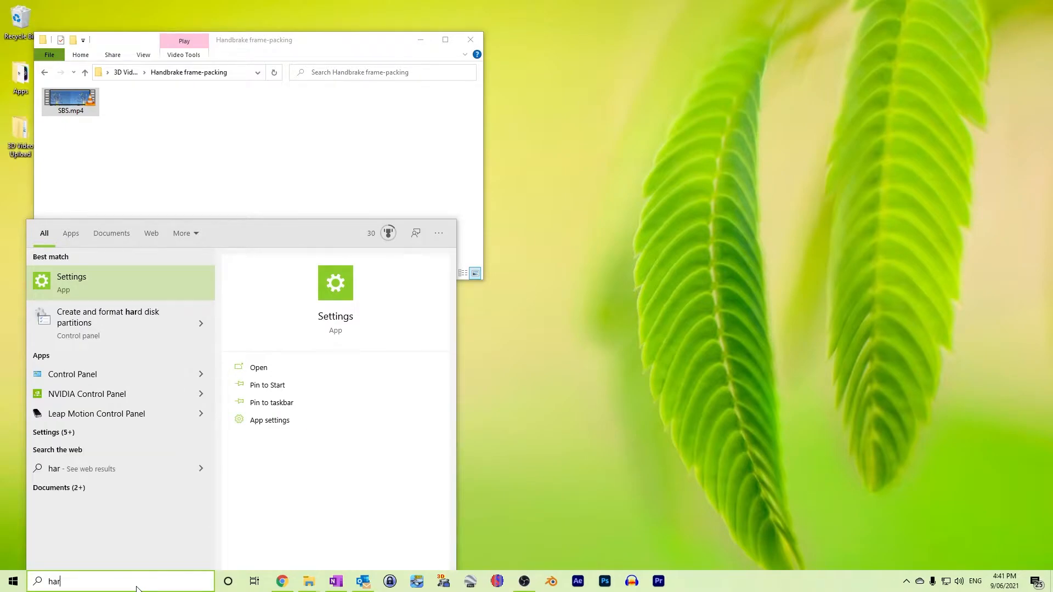
{"action": "key", "text": "BackSpace"}
{"action": "type", "text": "nd"}
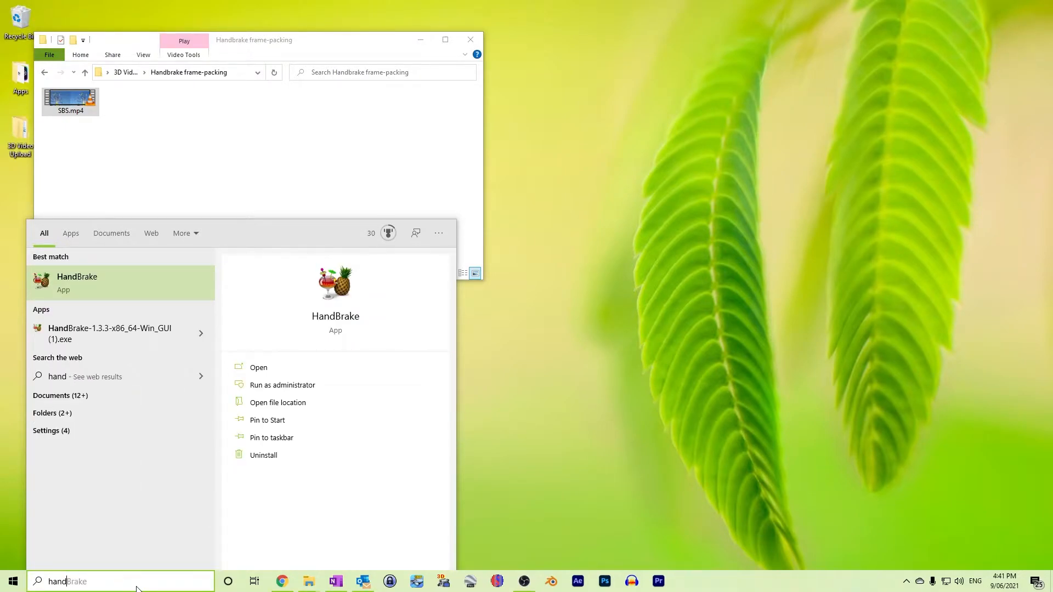
{"action": "left_click", "coordinate": [90, 286]}
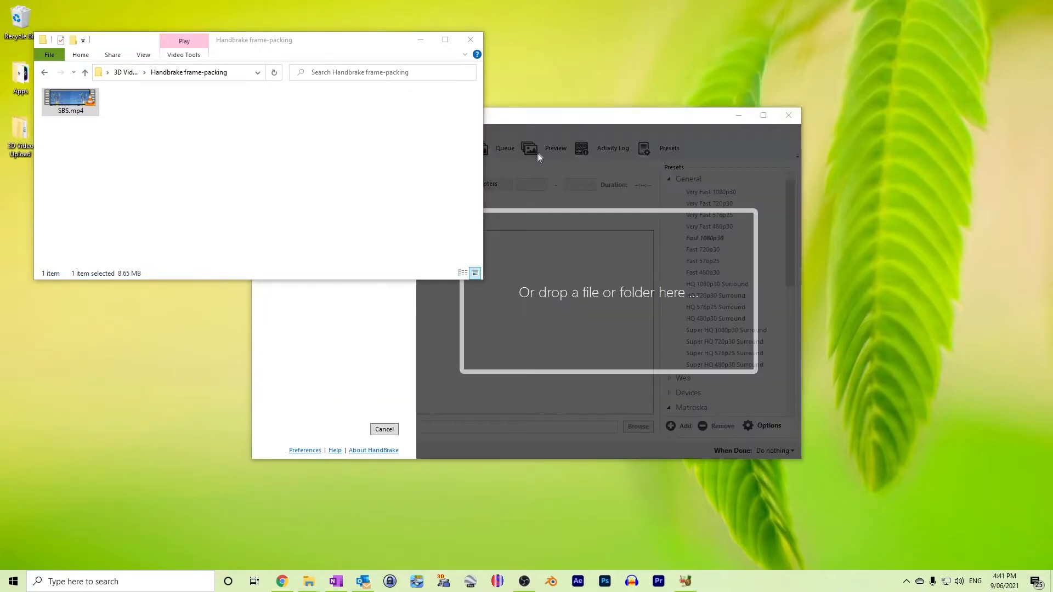
Load SBS.mp4 from the Handbrake frame-packing folder into HandBrake as the source video
{"action": "left_click", "coordinate": [563, 122]}
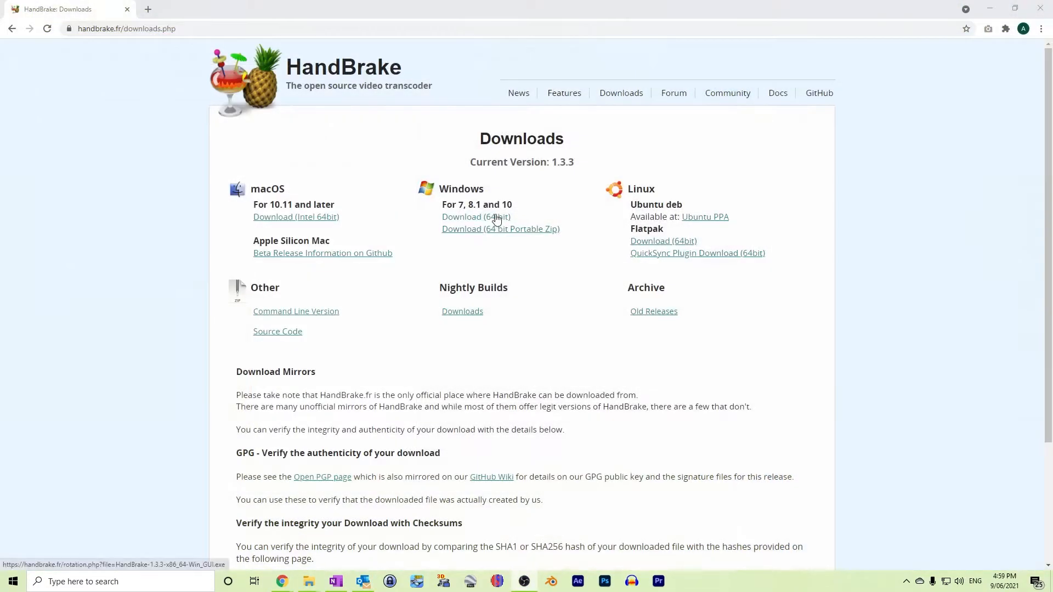
{"action": "left_click", "coordinate": [495, 219]}
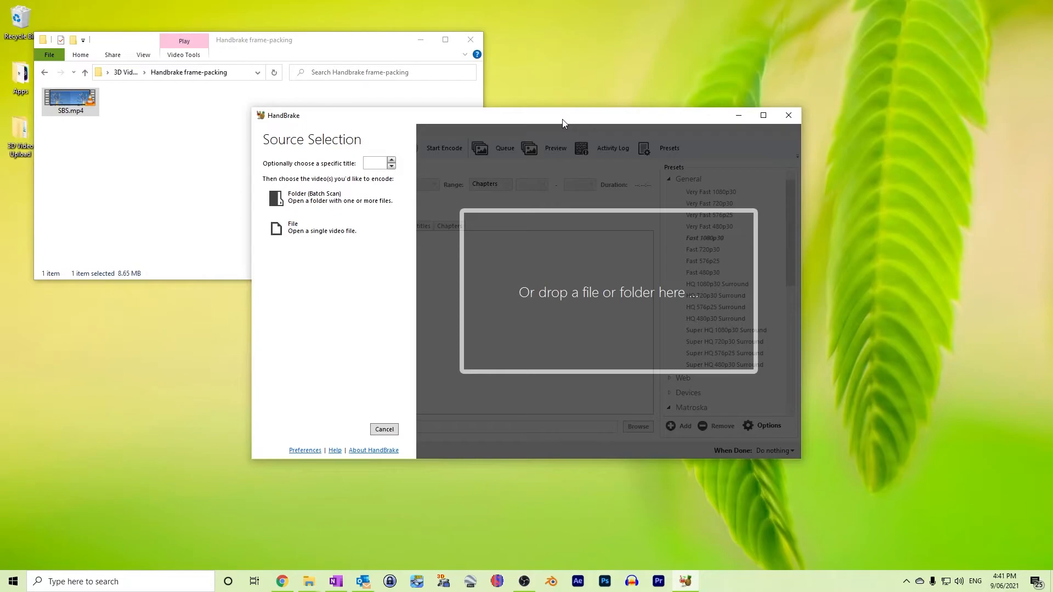
{"action": "left_click_drag", "start_coordinate": [70, 101], "coordinate": [612, 304]}
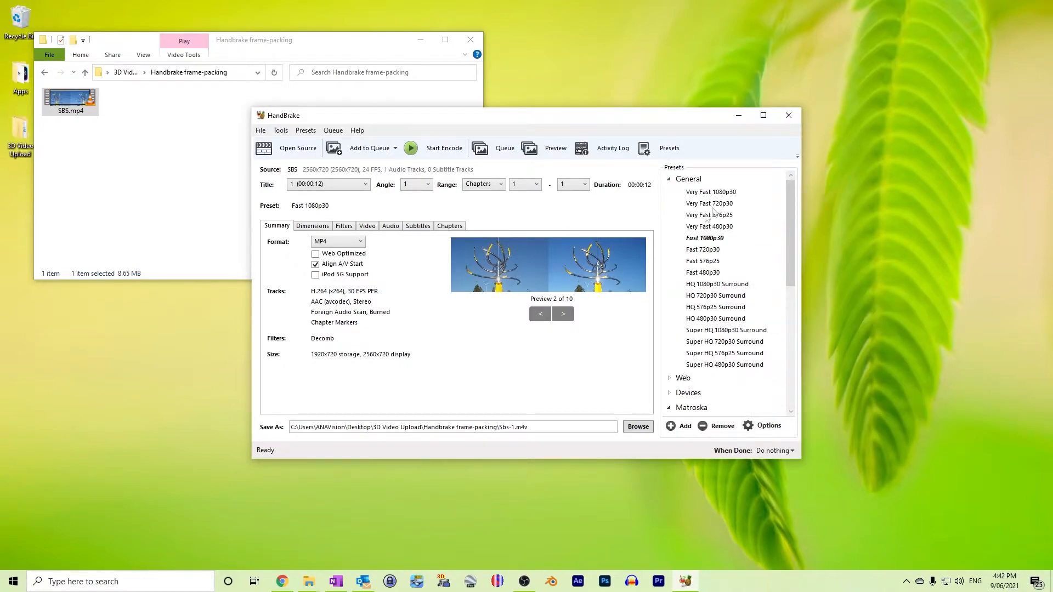
Add a new encoding preset named SBS with the description "SBS YouTube Upload"
{"action": "left_click", "coordinate": [662, 148]}
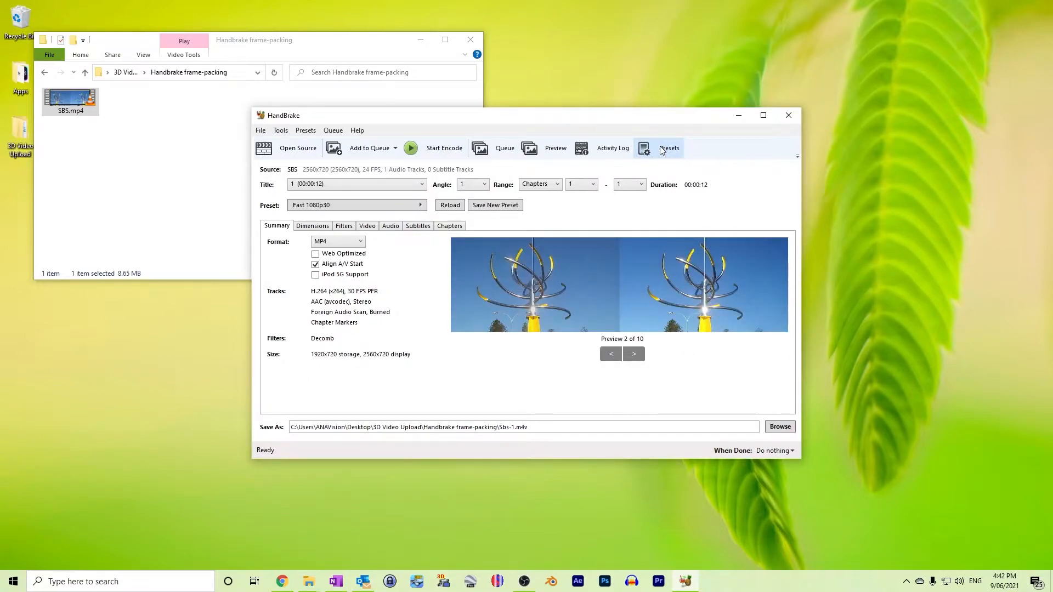
{"action": "left_click", "coordinate": [663, 148]}
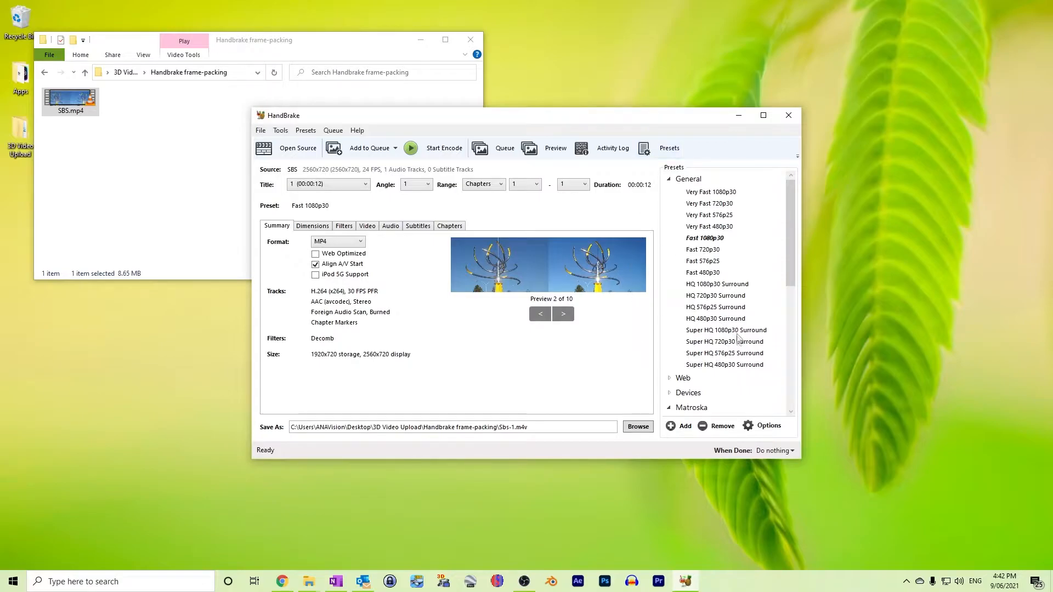
{"action": "left_click", "coordinate": [683, 431]}
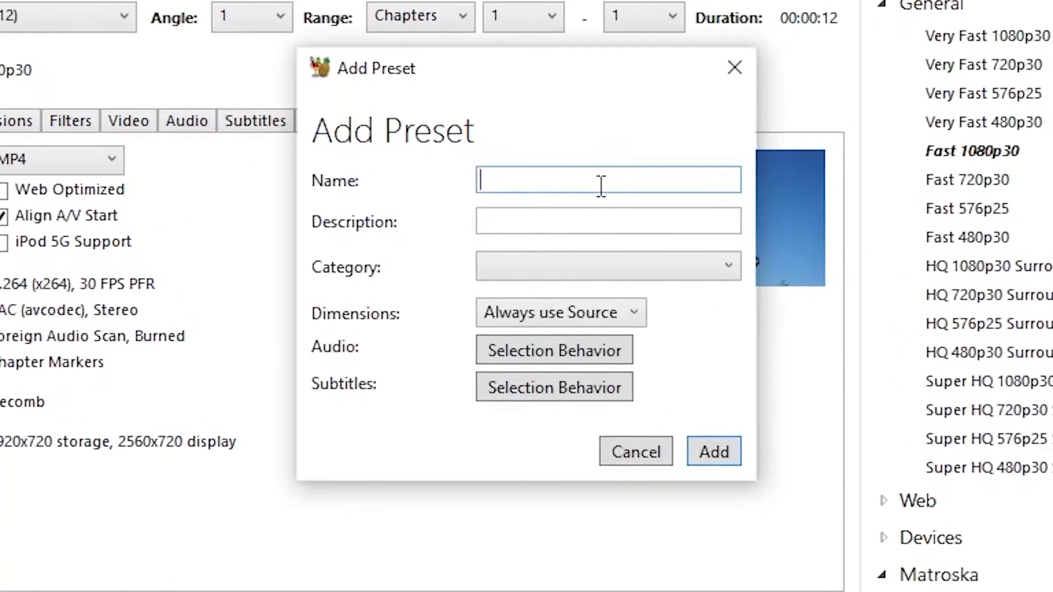
{"action": "type", "text": "SBS"}
{"action": "left_click", "coordinate": [579, 219]}
{"action": "type", "text": "SBS"}
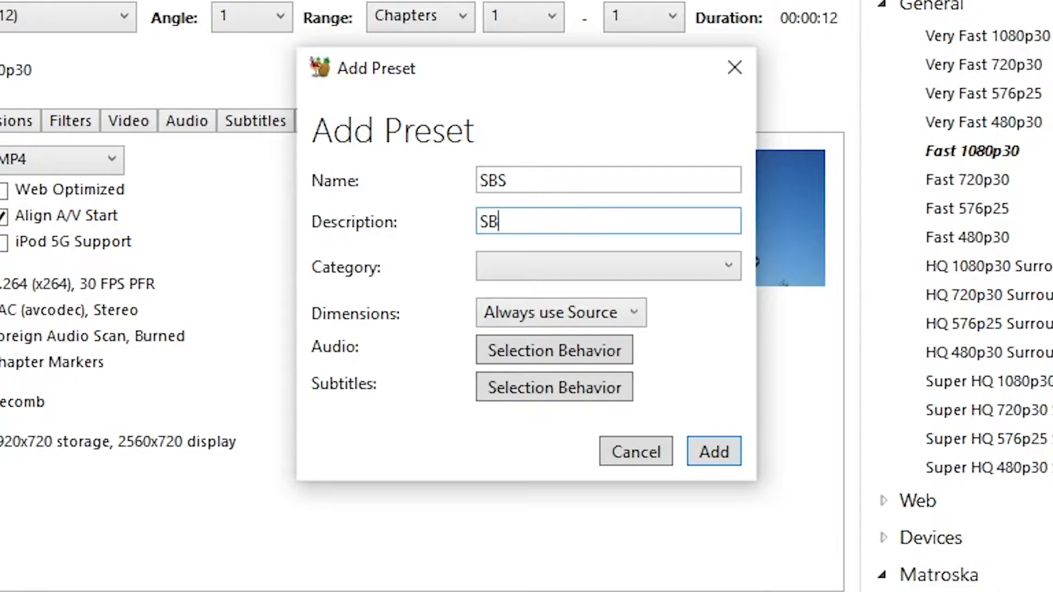
{"action": "type", "text": " YouTube Upload"}
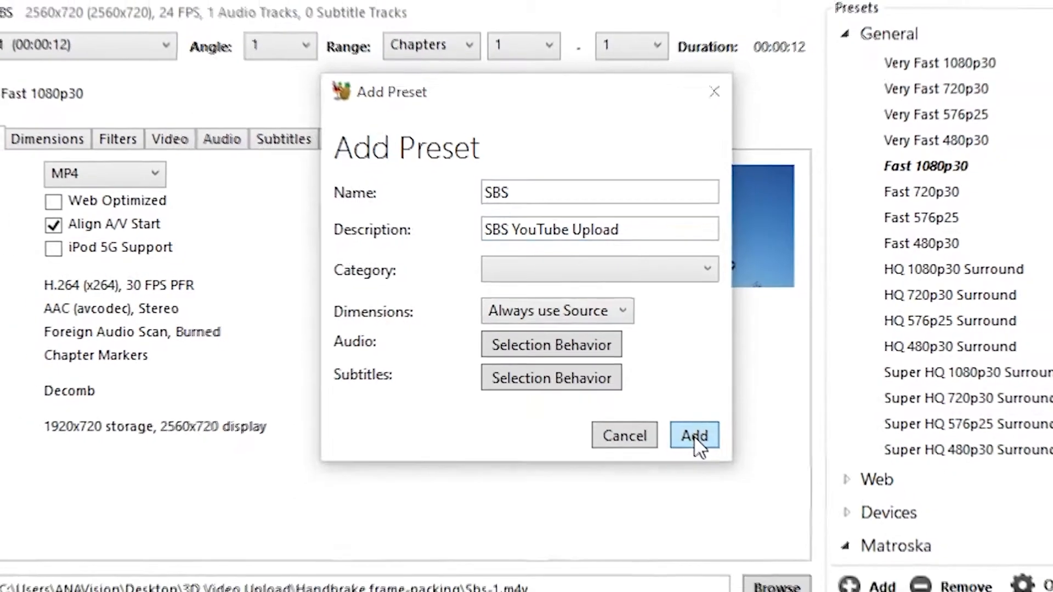
{"action": "left_click", "coordinate": [714, 452]}
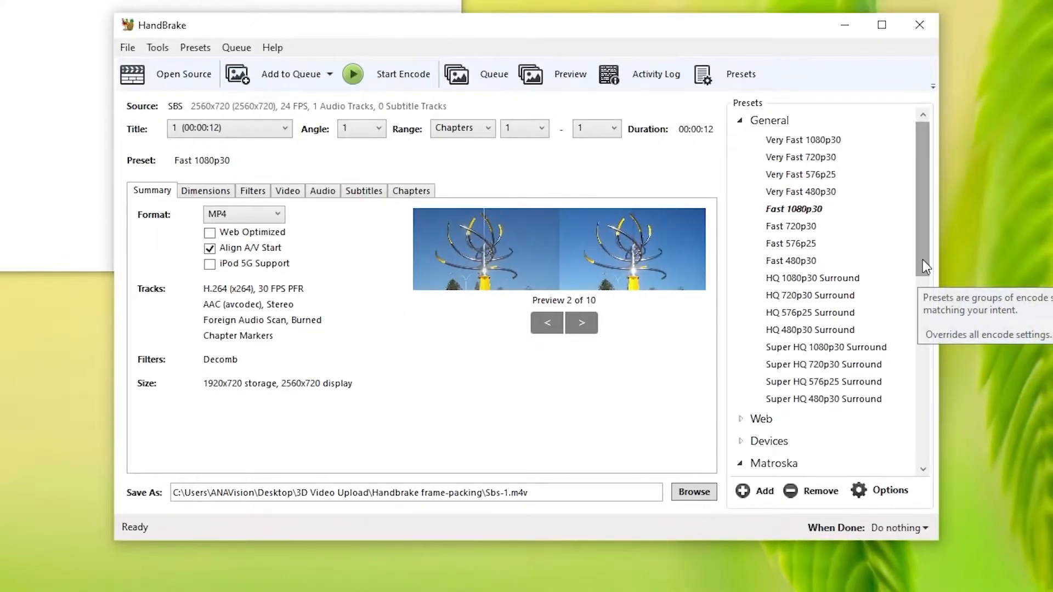
Apply the SBS preset from Custom Presets to the loaded video
{"action": "left_click_drag", "start_coordinate": [941, 257], "coordinate": [938, 496]}
{"action": "left_click", "coordinate": [740, 465]}
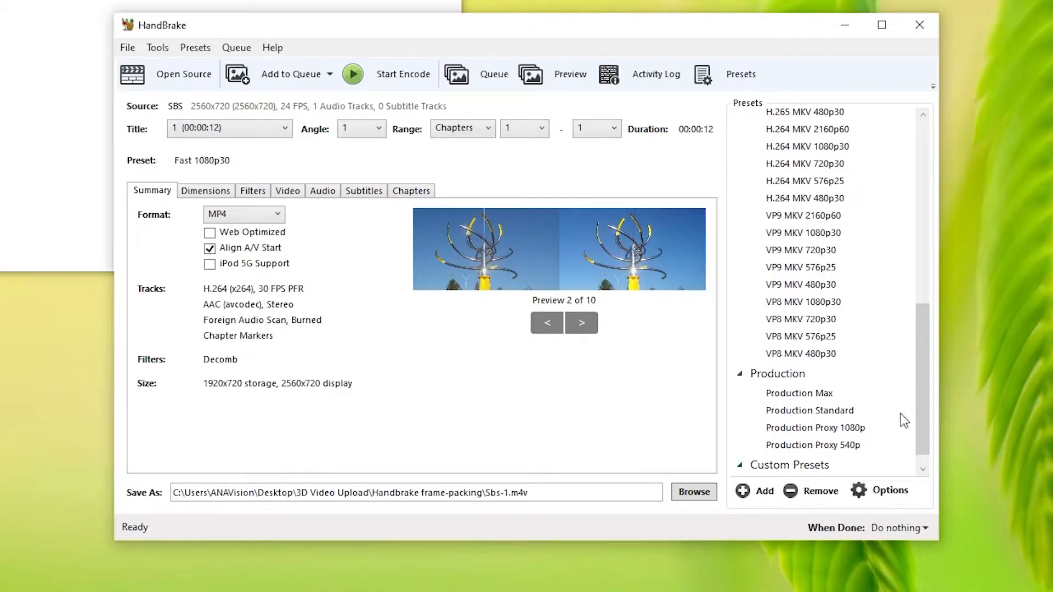
{"action": "left_click_drag", "start_coordinate": [923, 413], "coordinate": [923, 422]}
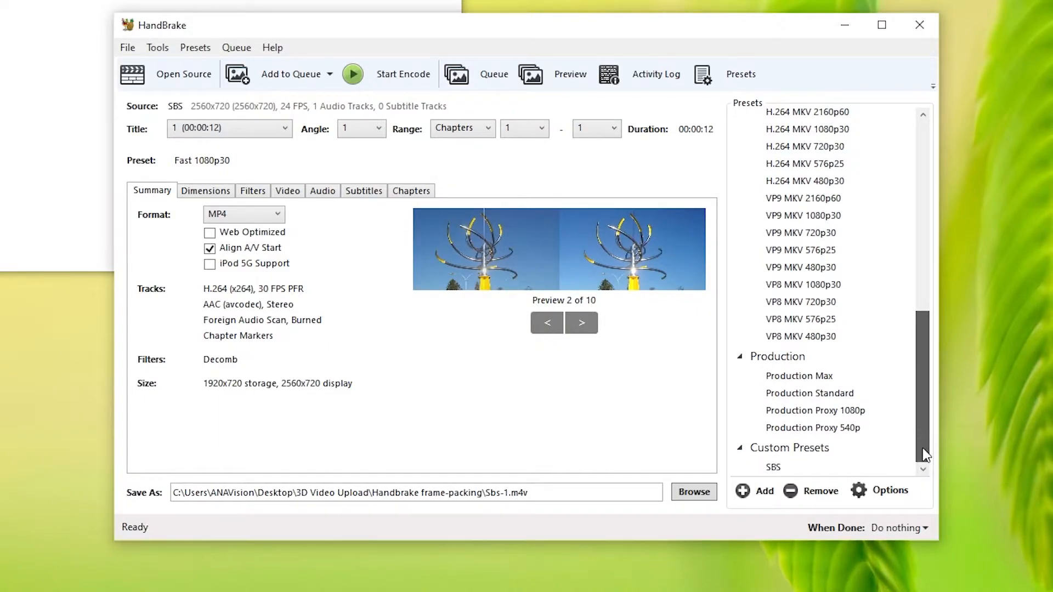
{"action": "left_click", "coordinate": [778, 468]}
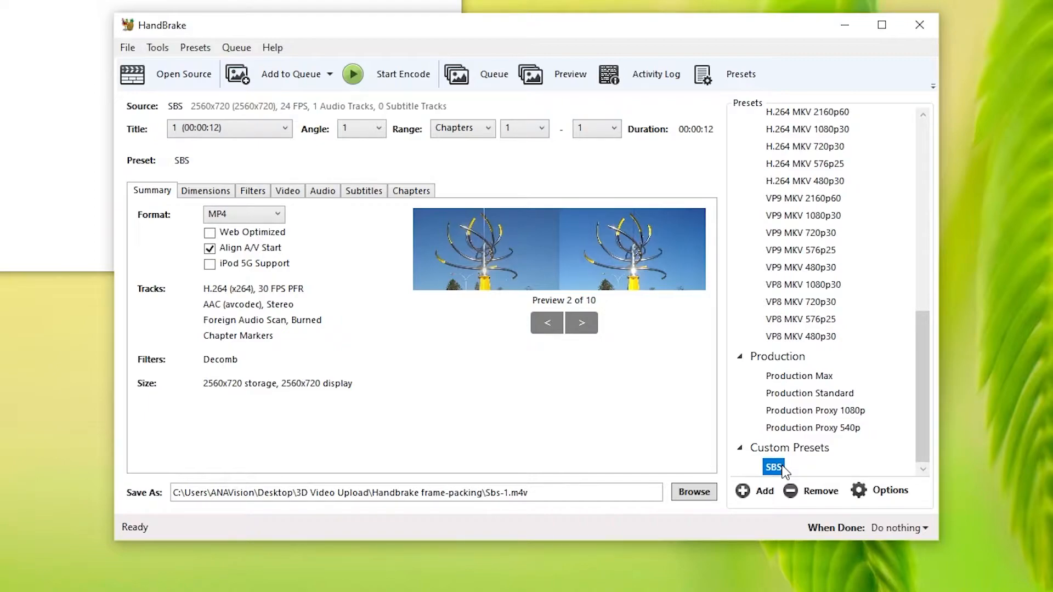
Set the video's Anamorphic mode to Custom and disable Keep Aspect Ratio
{"action": "left_click", "coordinate": [218, 197]}
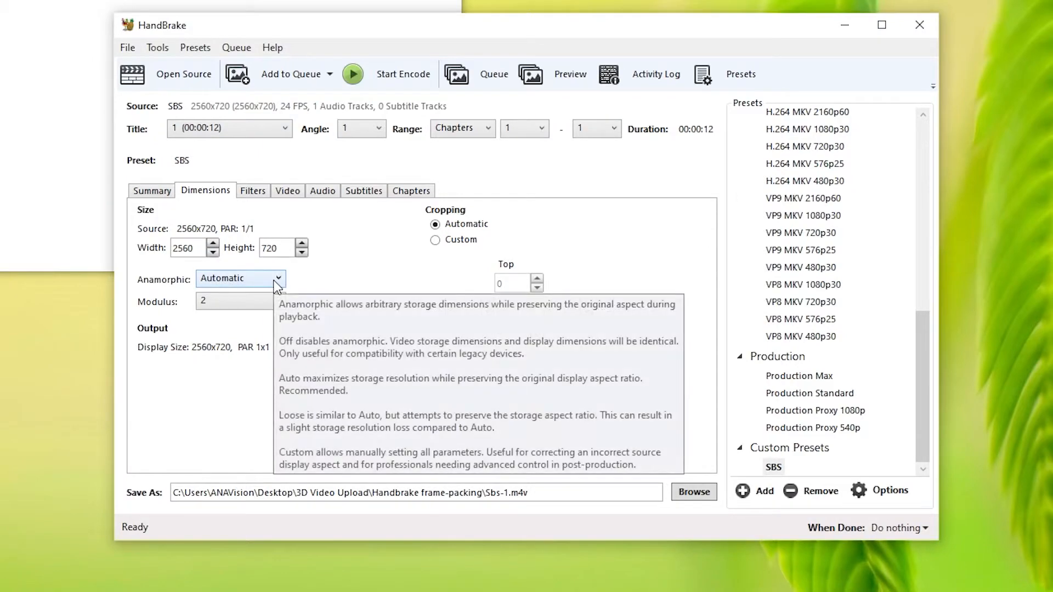
{"action": "left_click", "coordinate": [277, 282]}
{"action": "left_click", "coordinate": [265, 339]}
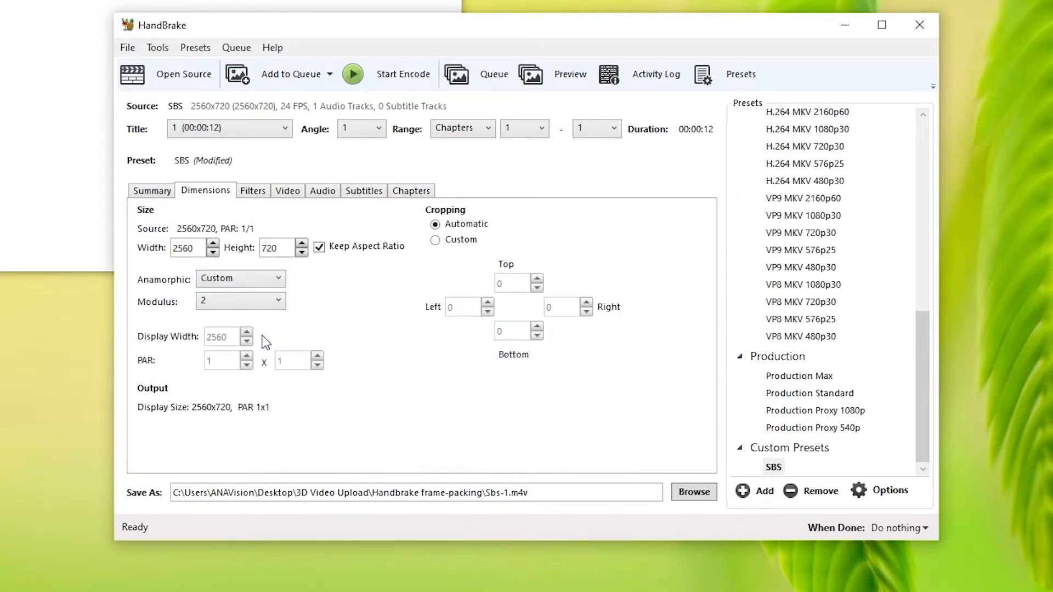
{"action": "left_click", "coordinate": [319, 248]}
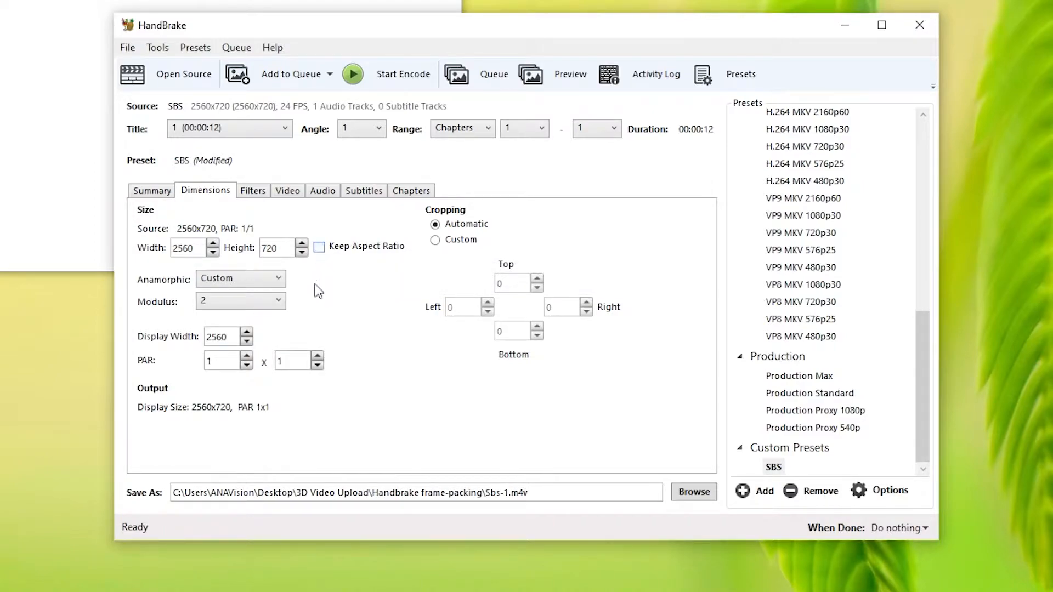
Raise the second value of the pixel aspect ratio (PAR) by one
{"action": "left_click", "coordinate": [317, 357]}
{"action": "left_click", "coordinate": [318, 365]}
{"action": "left_click", "coordinate": [318, 356]}
Set the output video's framerate to Same as source
{"action": "left_click", "coordinate": [290, 192]}
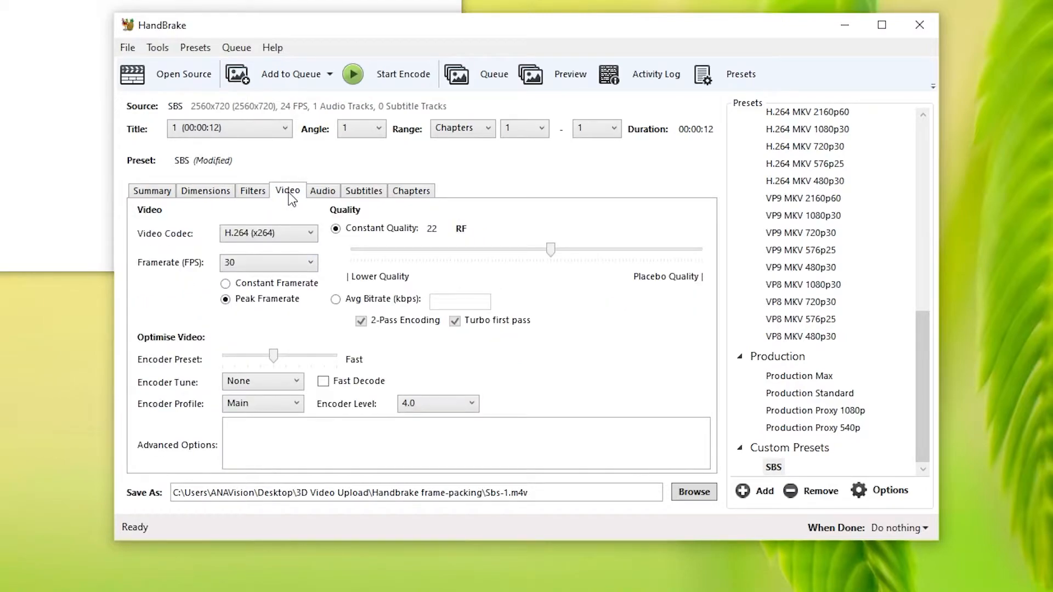
{"action": "left_click", "coordinate": [307, 263]}
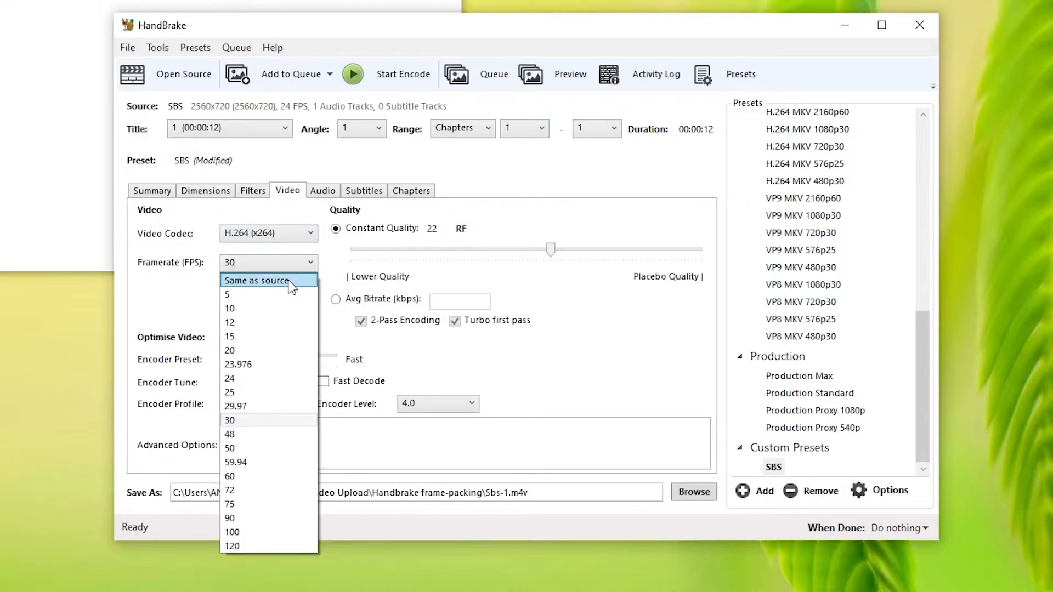
{"action": "left_click", "coordinate": [292, 281]}
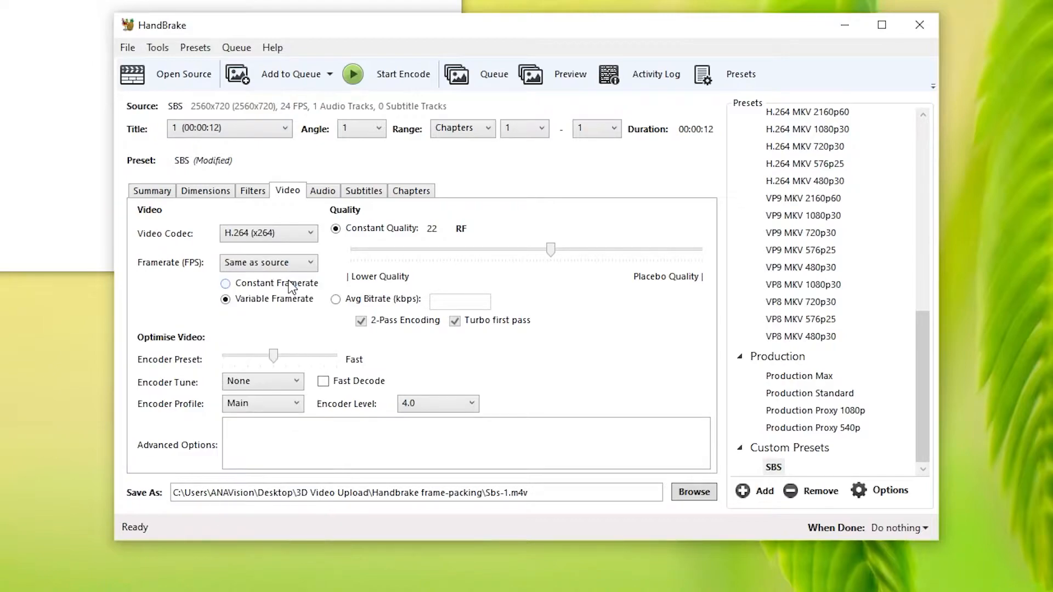
Add frame-packing=3 to the video encoder's advanced options
{"action": "left_click", "coordinate": [288, 433]}
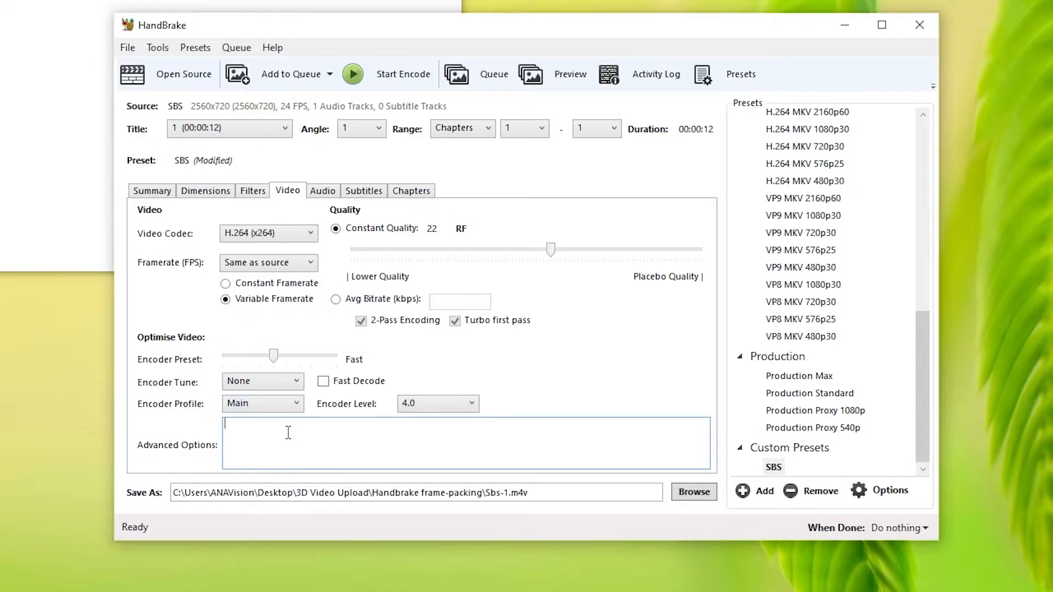
{"action": "type", "text": "frame-packing=3"}
{"action": "key", "text": "ctrl+a"}
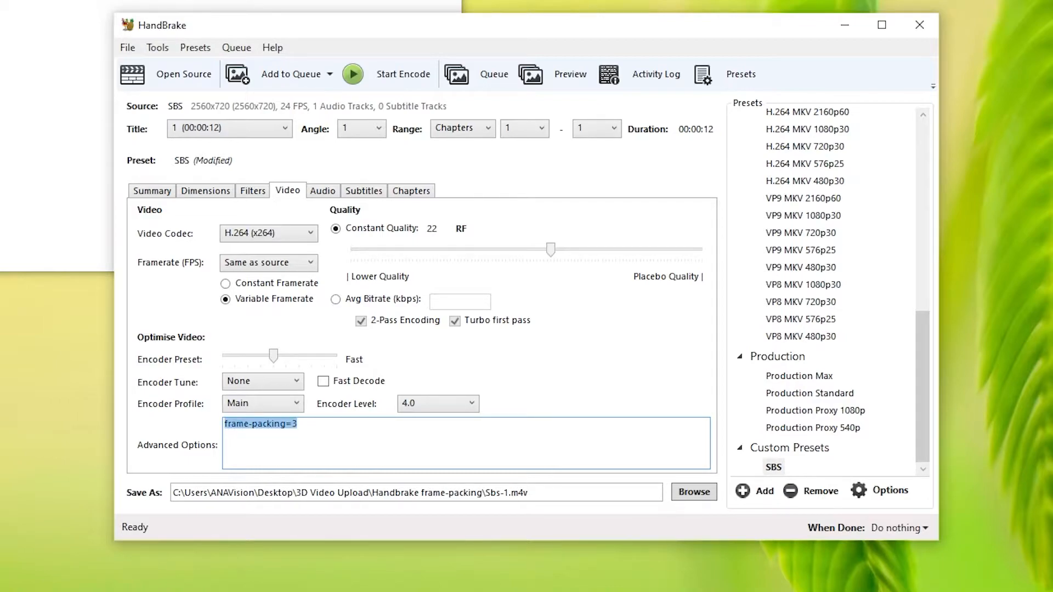
{"action": "left_click", "coordinate": [313, 428]}
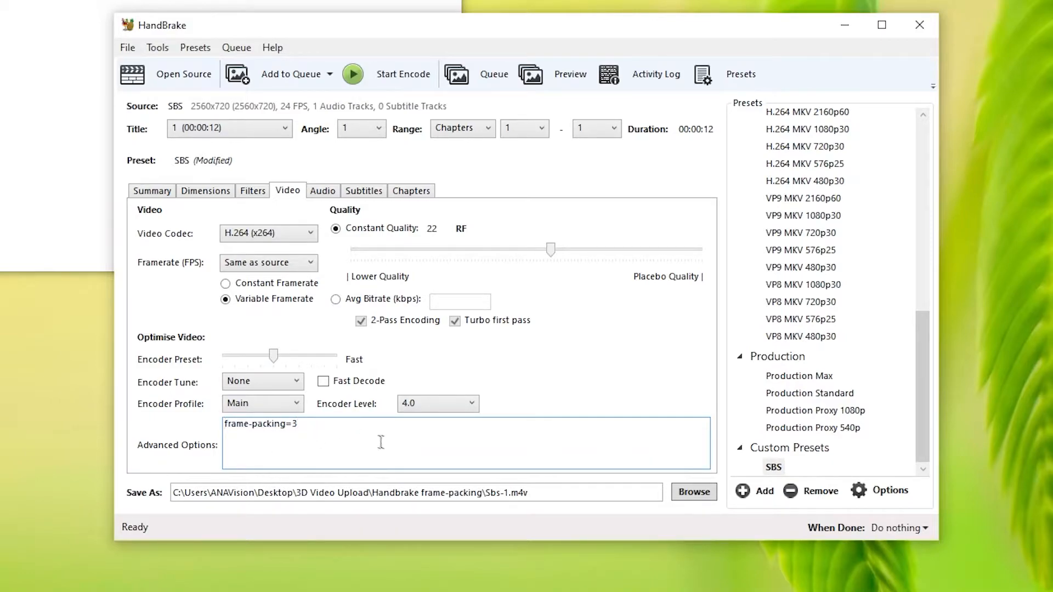
Update the SBS preset with the current settings and start encoding the video
{"action": "right_click", "coordinate": [774, 469]}
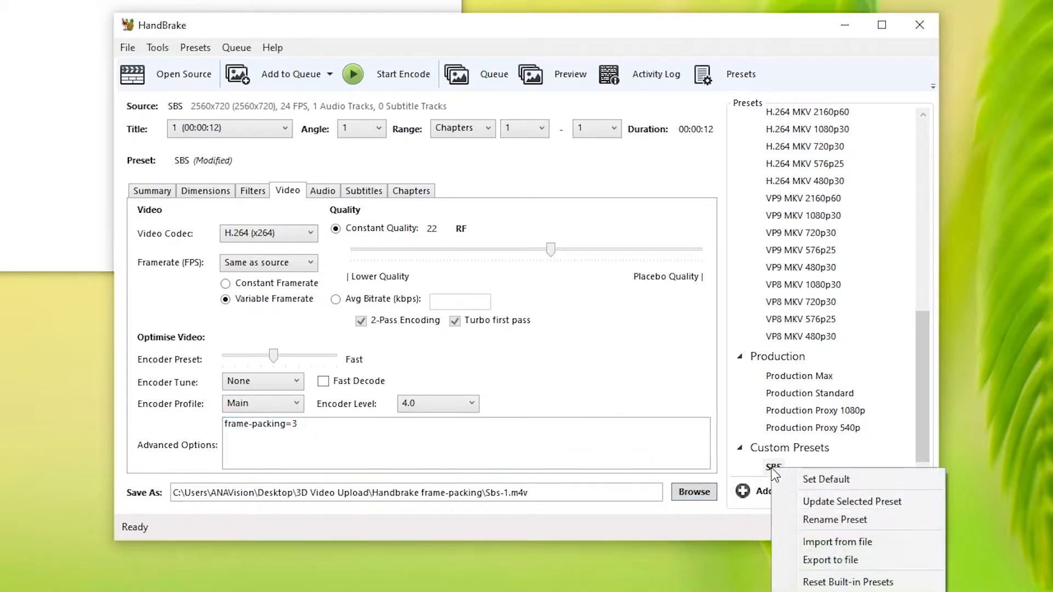
{"action": "left_click", "coordinate": [813, 501]}
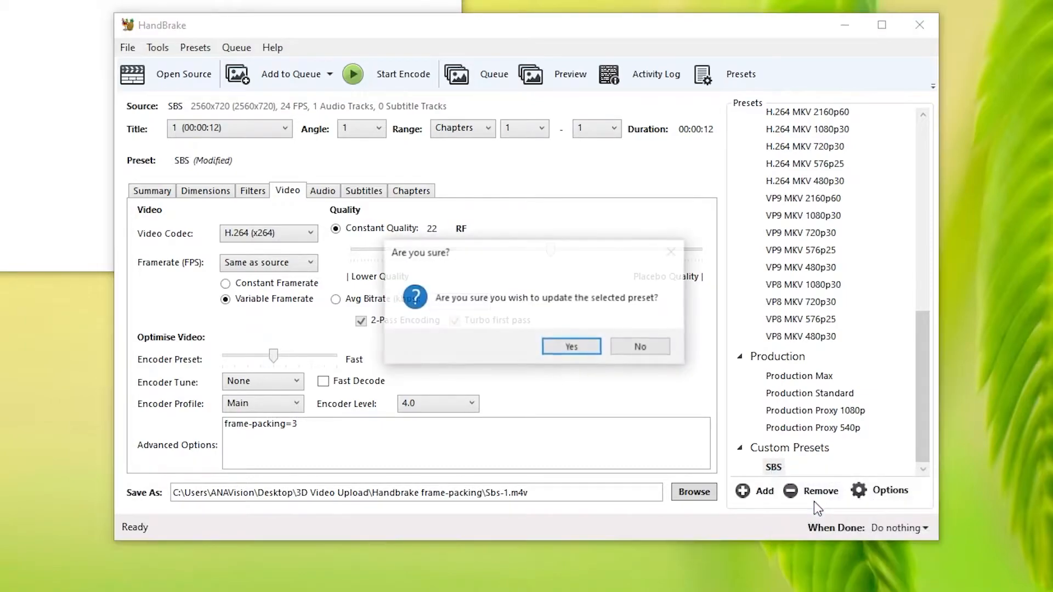
{"action": "left_click", "coordinate": [570, 347]}
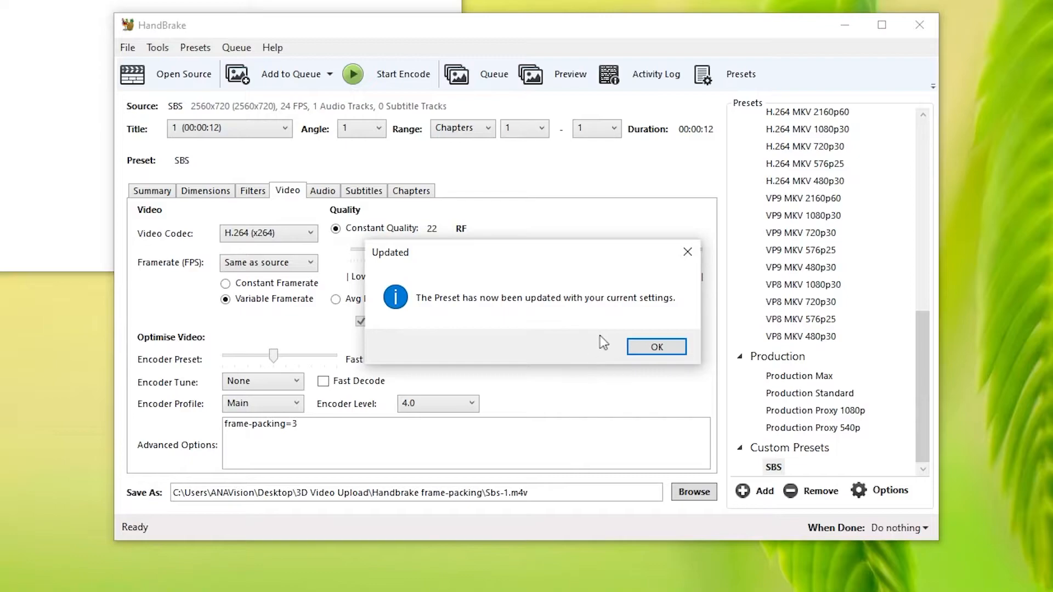
{"action": "left_click", "coordinate": [666, 343]}
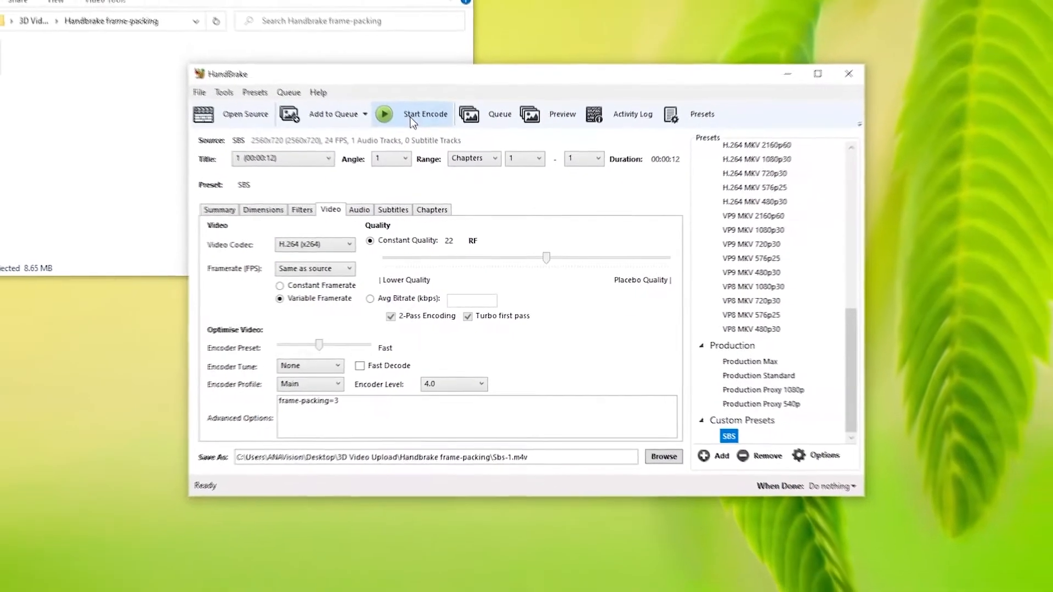
{"action": "left_click", "coordinate": [384, 78]}
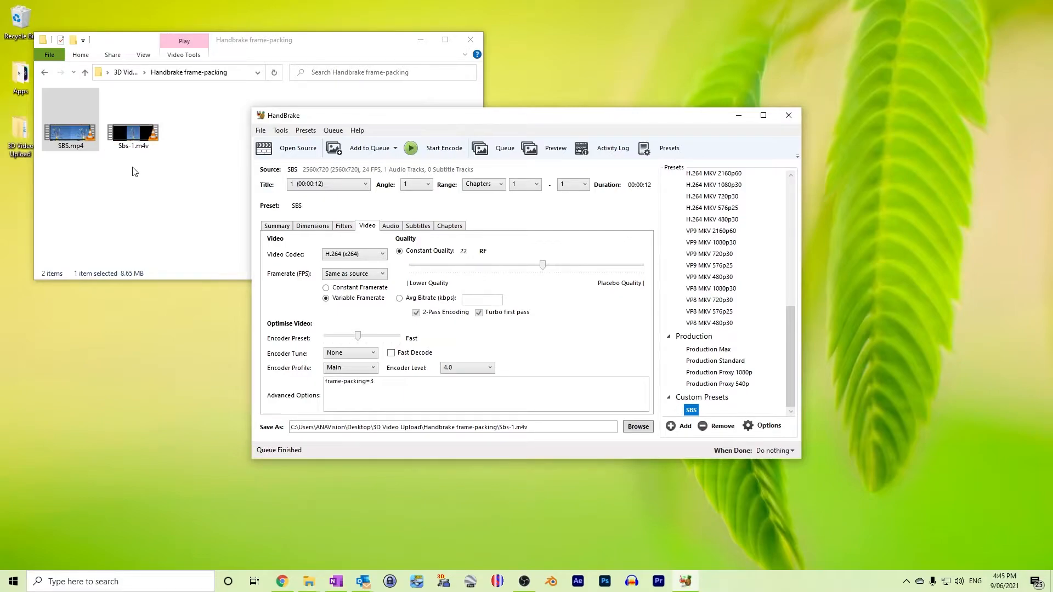
Play the encoded Sbs-1.m4v from the Handbrake frame-packing folder to check it, and close the player
{"action": "left_click", "coordinate": [140, 137]}
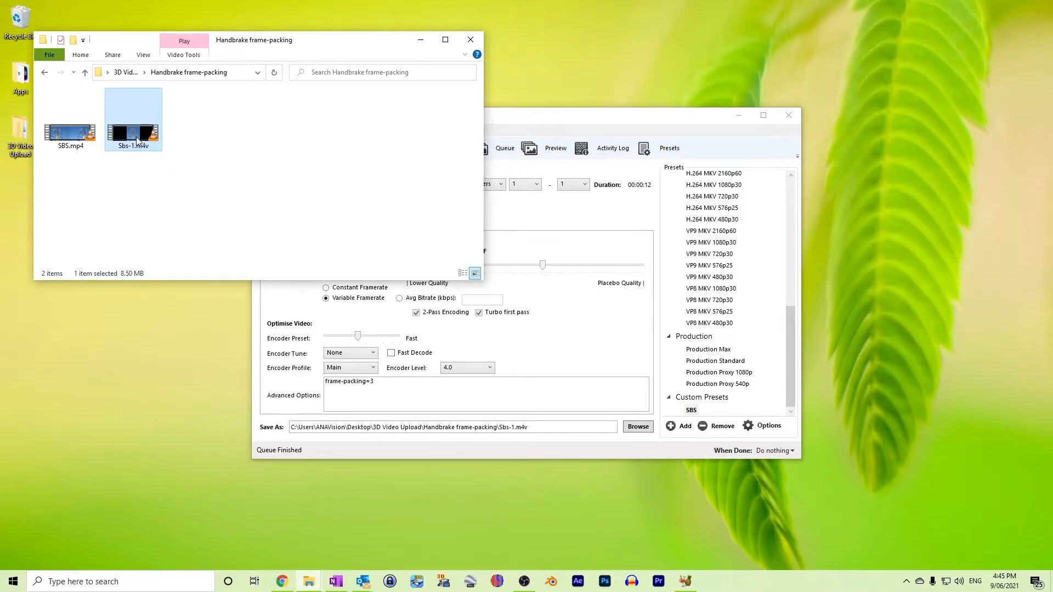
{"action": "double_click", "coordinate": [137, 139]}
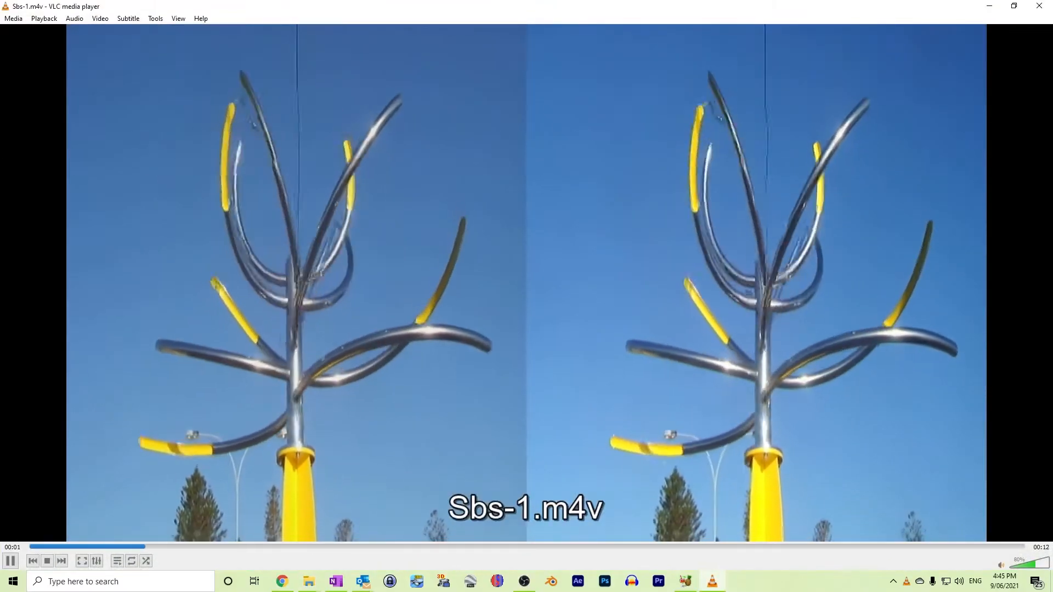
{"action": "left_click", "coordinate": [1048, 7]}
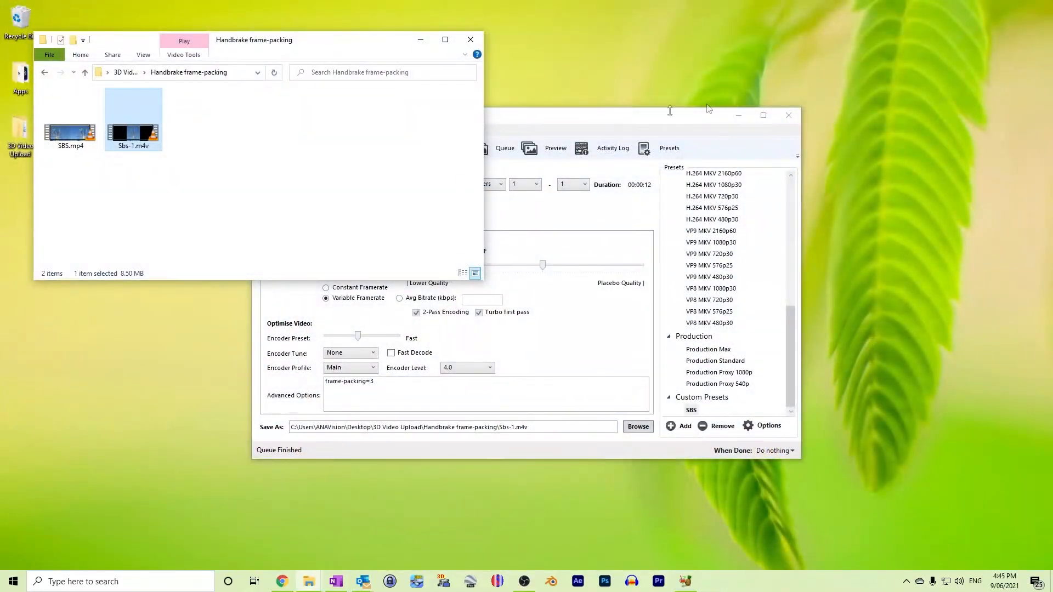
{"action": "left_click", "coordinate": [341, 151]}
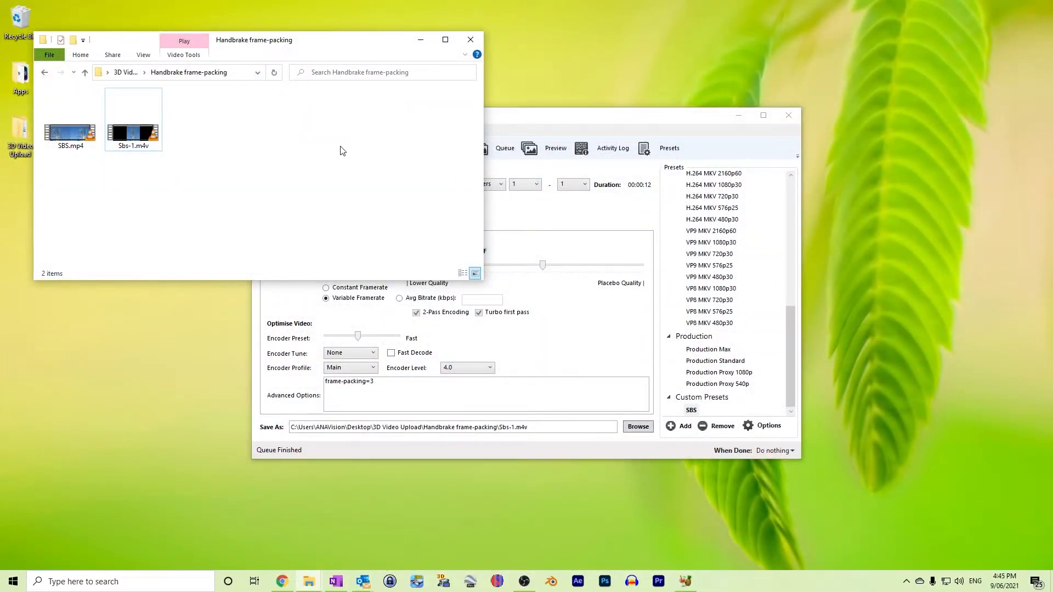
Examine the frame size in the file details of Sbs-1.m4v, and compare it with the output dimension settings in HandBrake
{"action": "left_click", "coordinate": [136, 134]}
{"action": "right_click", "coordinate": [134, 142]}
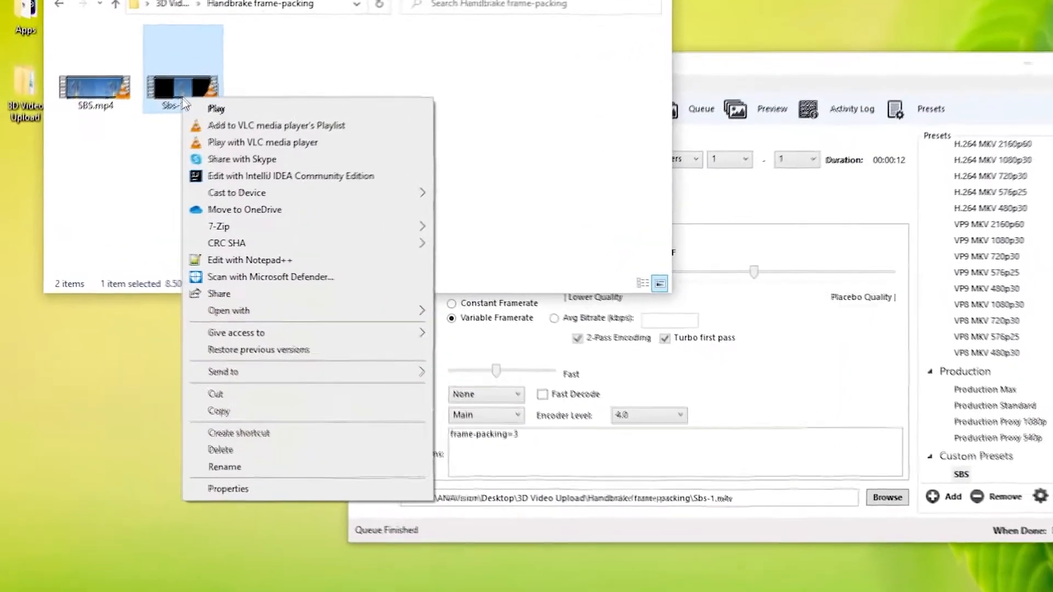
{"action": "left_click", "coordinate": [269, 488]}
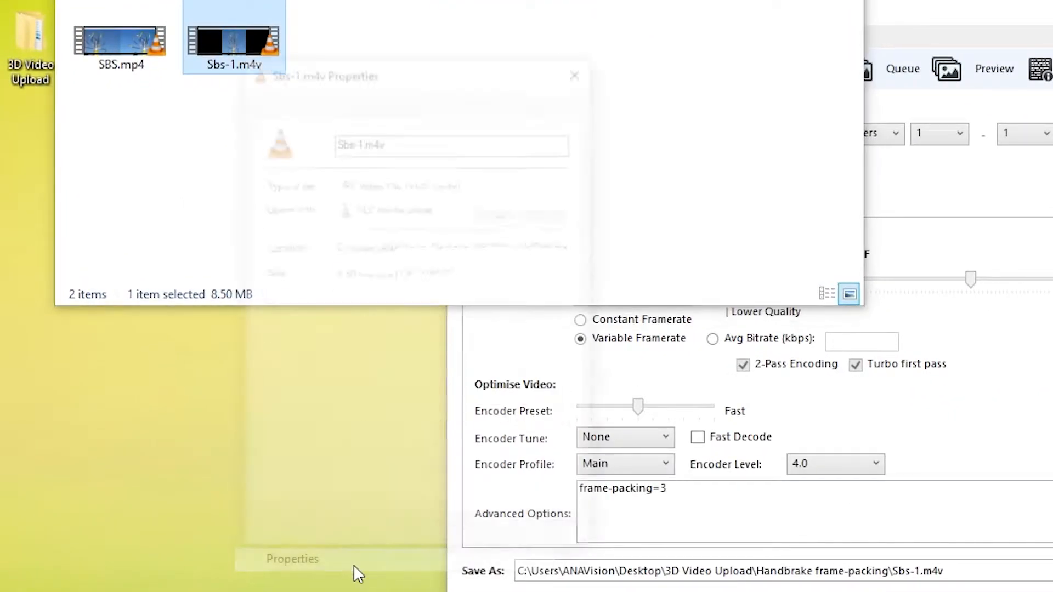
{"action": "left_click", "coordinate": [367, 103]}
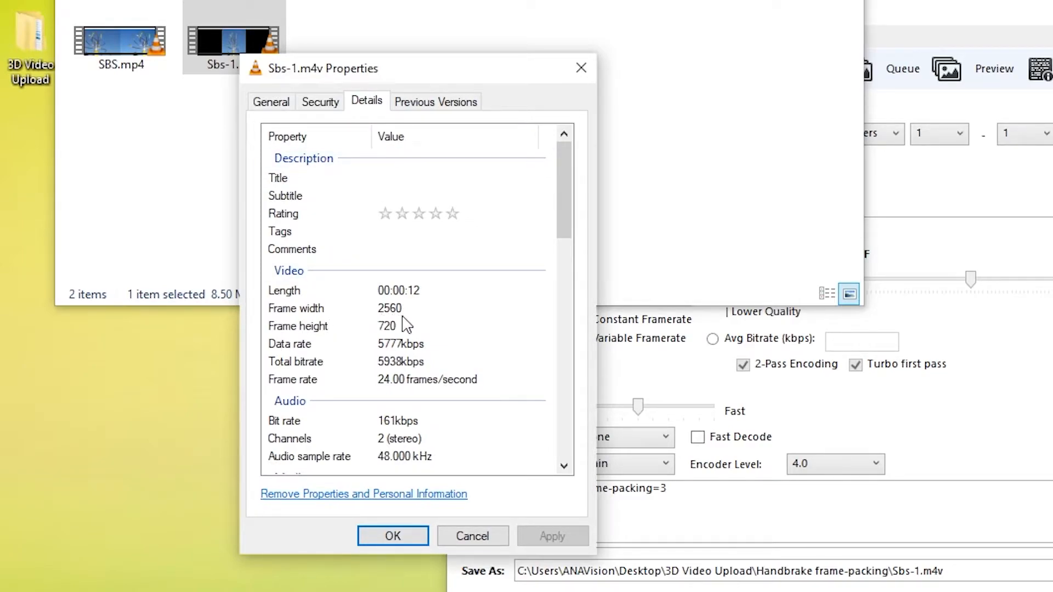
{"action": "left_click", "coordinate": [471, 536]}
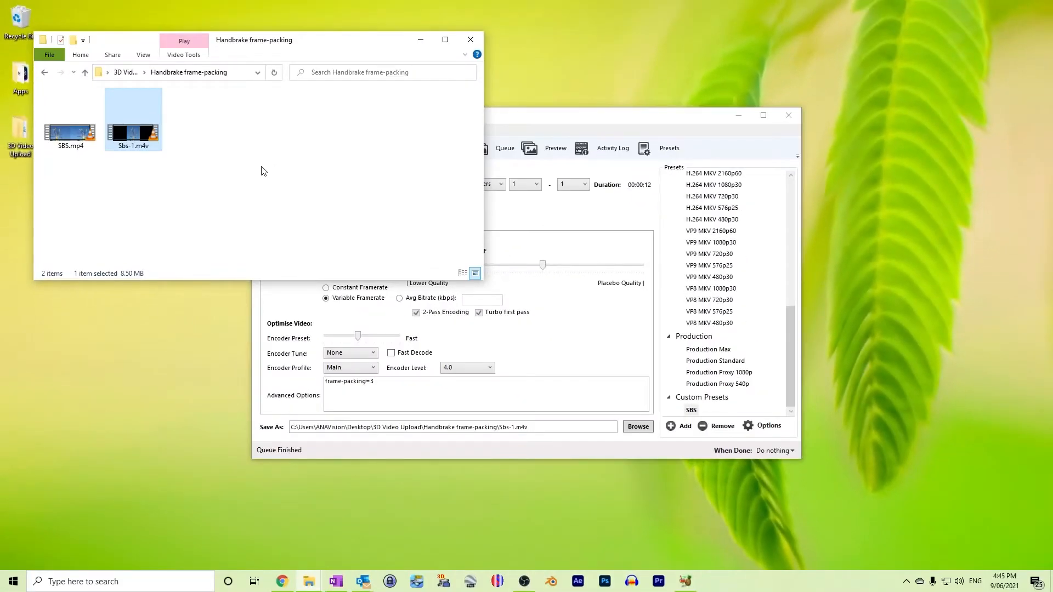
{"action": "left_click", "coordinate": [551, 118]}
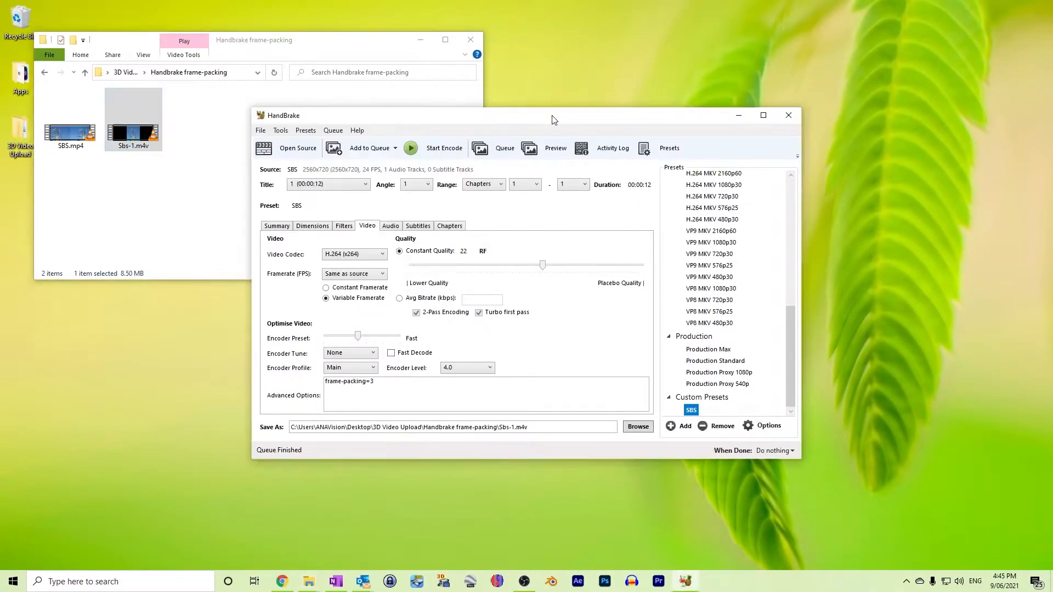
{"action": "left_click", "coordinate": [302, 227]}
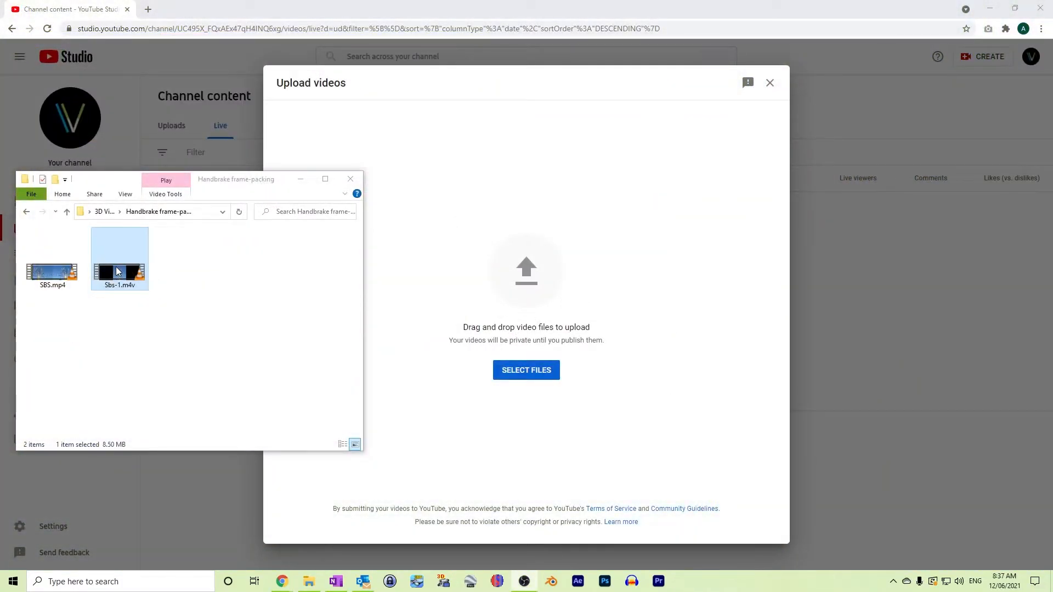
Upload Sbs-1.m4v through YouTube Studio in Chrome, and set the 3D mode of the uploaded video's playback to Anaglyph
{"action": "left_click_drag", "start_coordinate": [117, 271], "coordinate": [528, 297]}
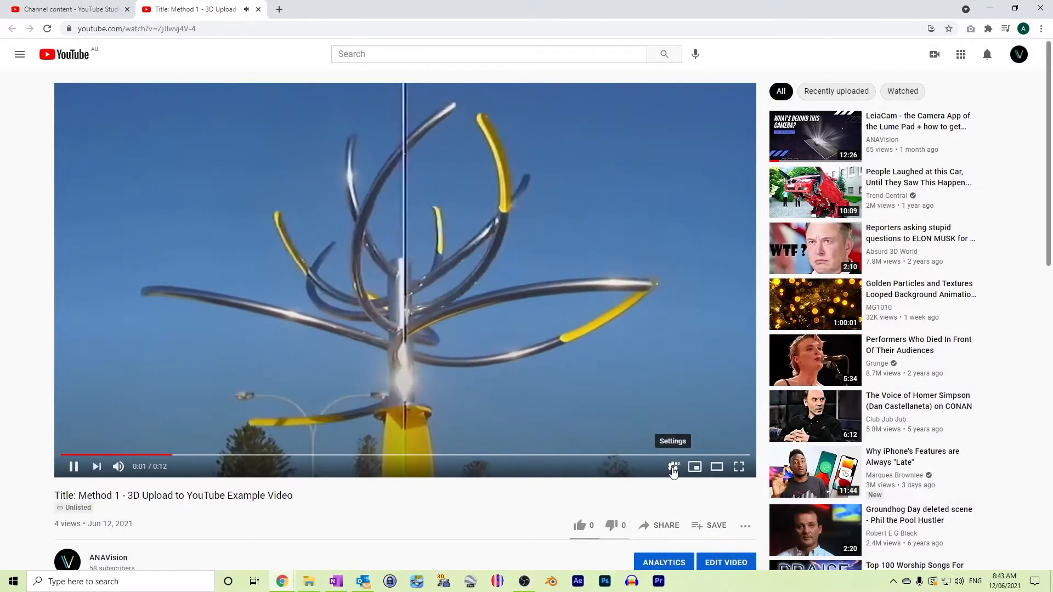
{"action": "left_click", "coordinate": [673, 466]}
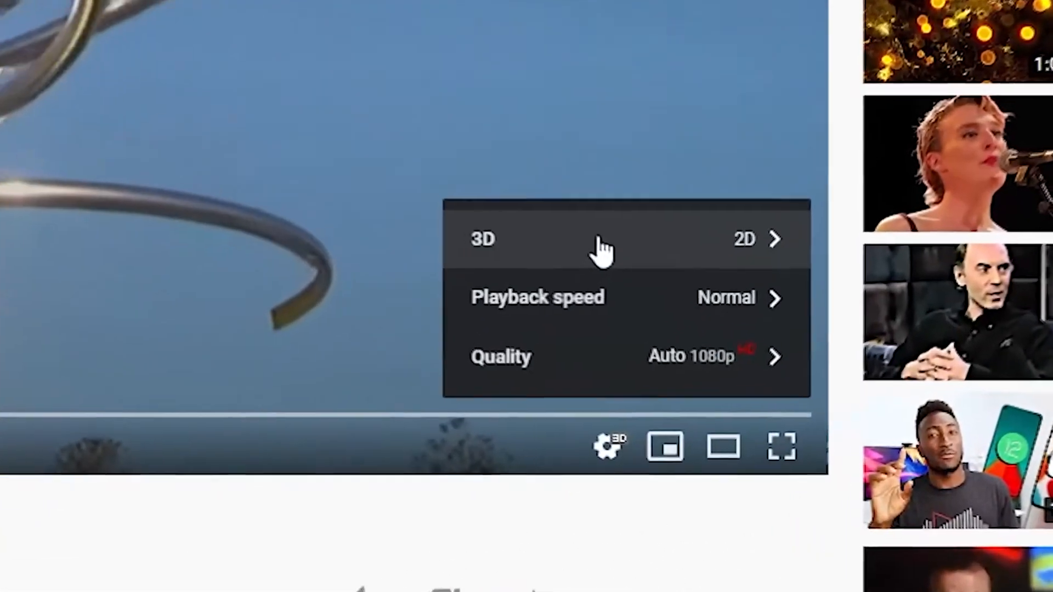
{"action": "left_click", "coordinate": [602, 249]}
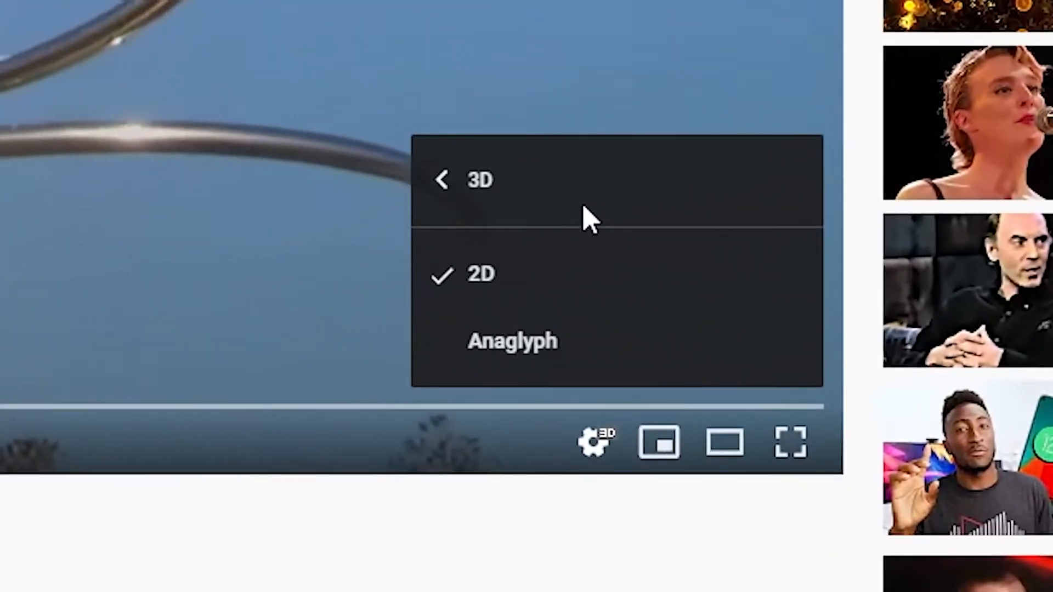
{"action": "left_click", "coordinate": [598, 370]}
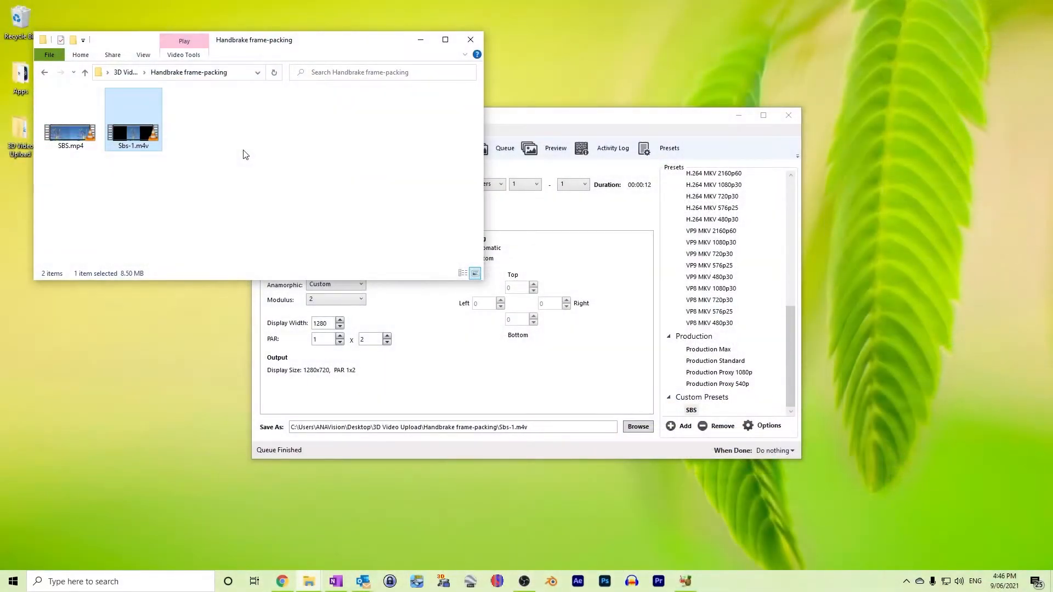
Open the Handbrake frame-packing batch folder inside 3D Video Upload and copy its path
{"action": "left_click", "coordinate": [540, 118]}
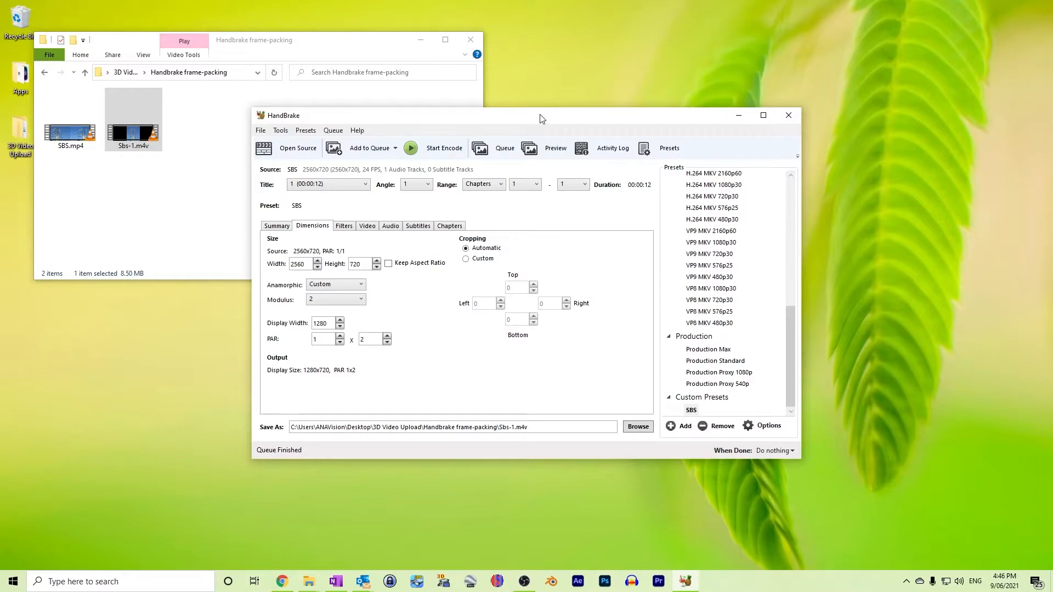
{"action": "left_click", "coordinate": [140, 48]}
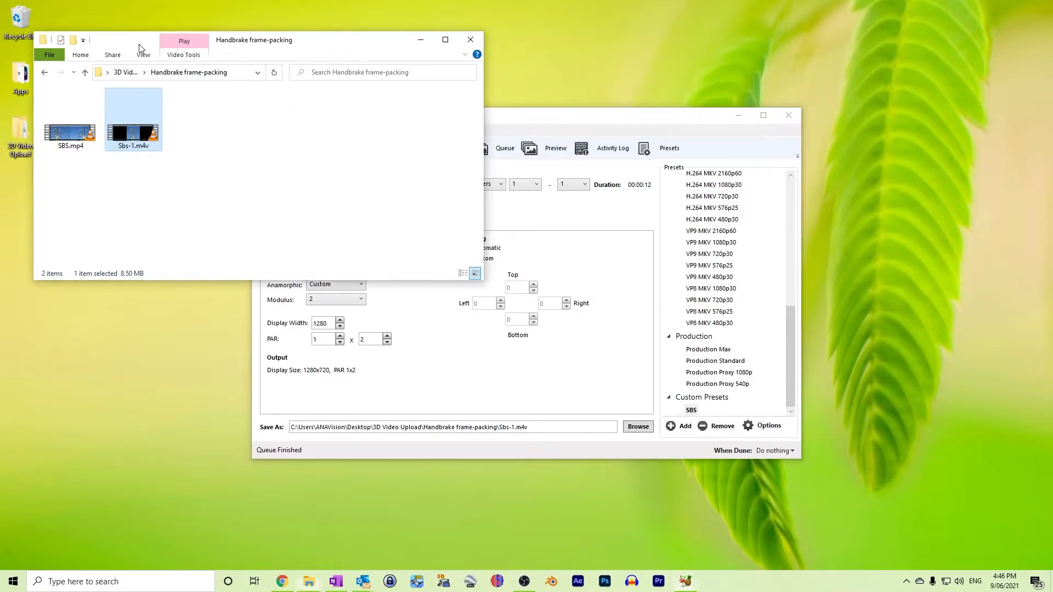
{"action": "left_click", "coordinate": [85, 73]}
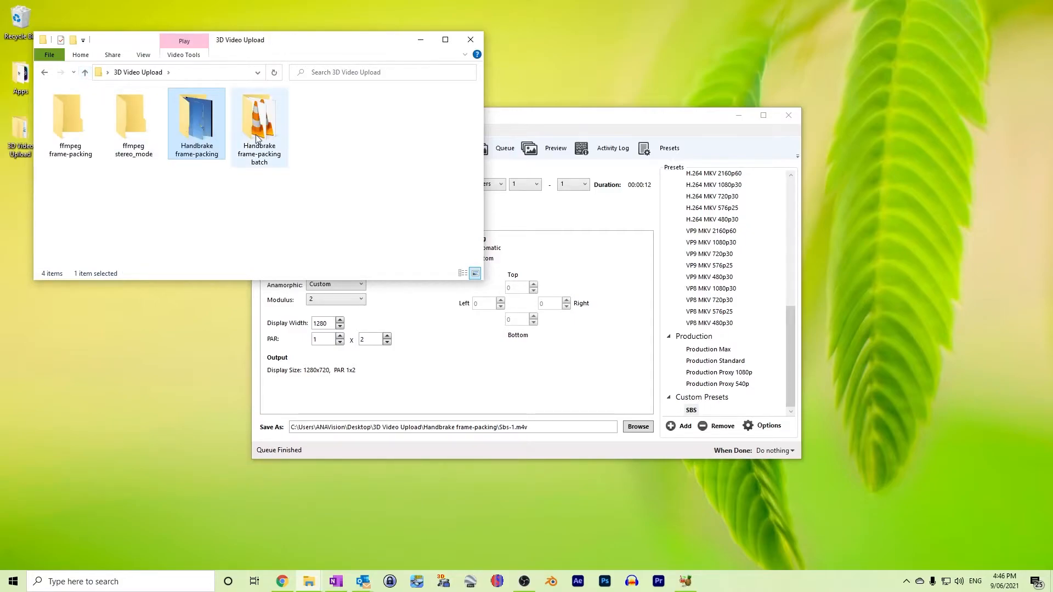
{"action": "double_click", "coordinate": [257, 137]}
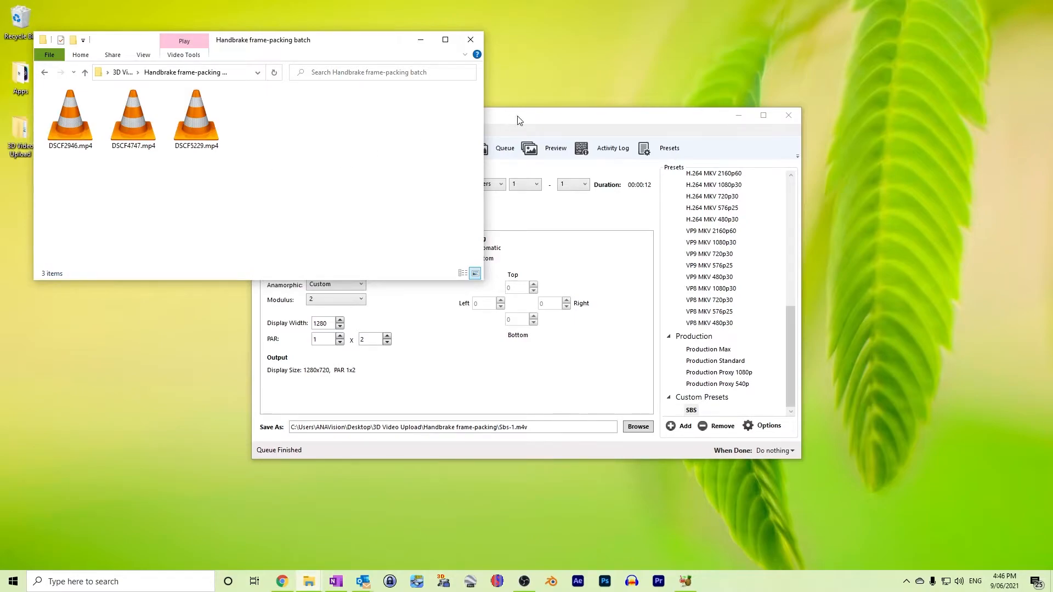
{"action": "left_click", "coordinate": [100, 75]}
{"action": "key", "text": "ctrl+c"}
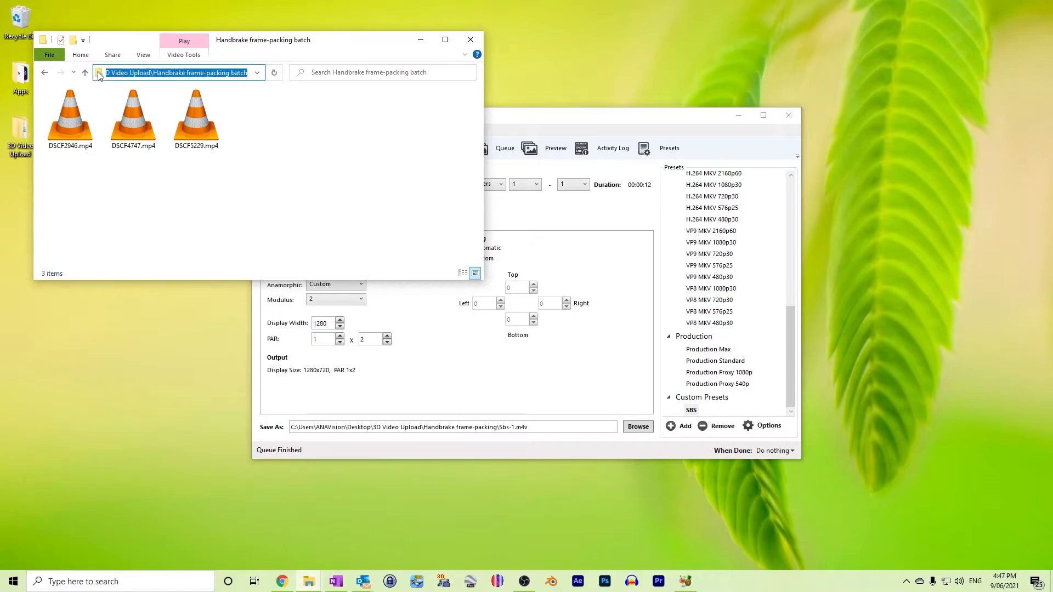
Load the Handbrake frame-packing batch folder into HandBrake as a batch-scan source, using the copied path
{"action": "left_click", "coordinate": [544, 120]}
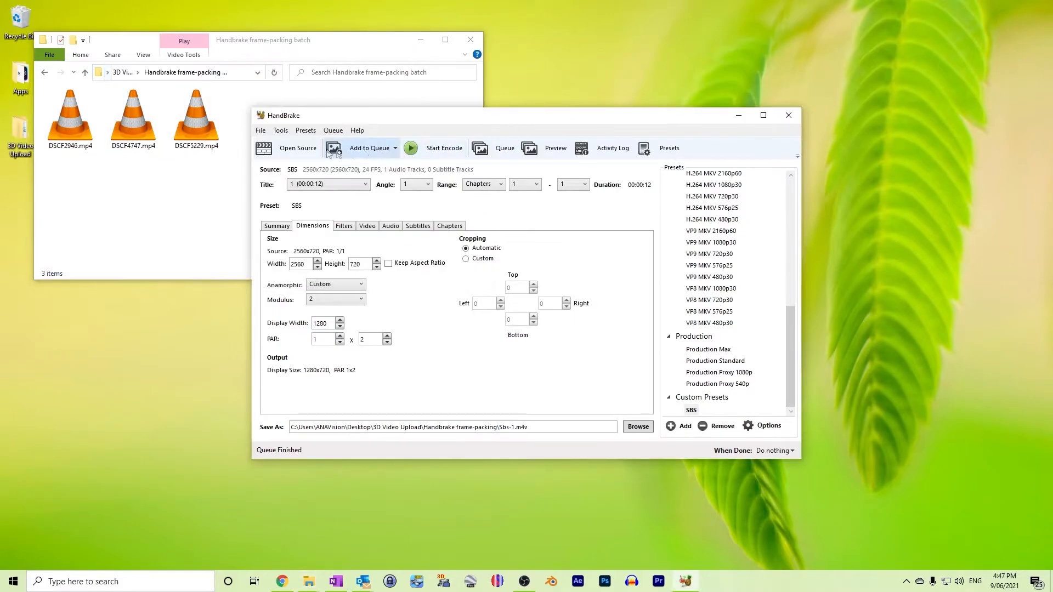
{"action": "left_click", "coordinate": [294, 152]}
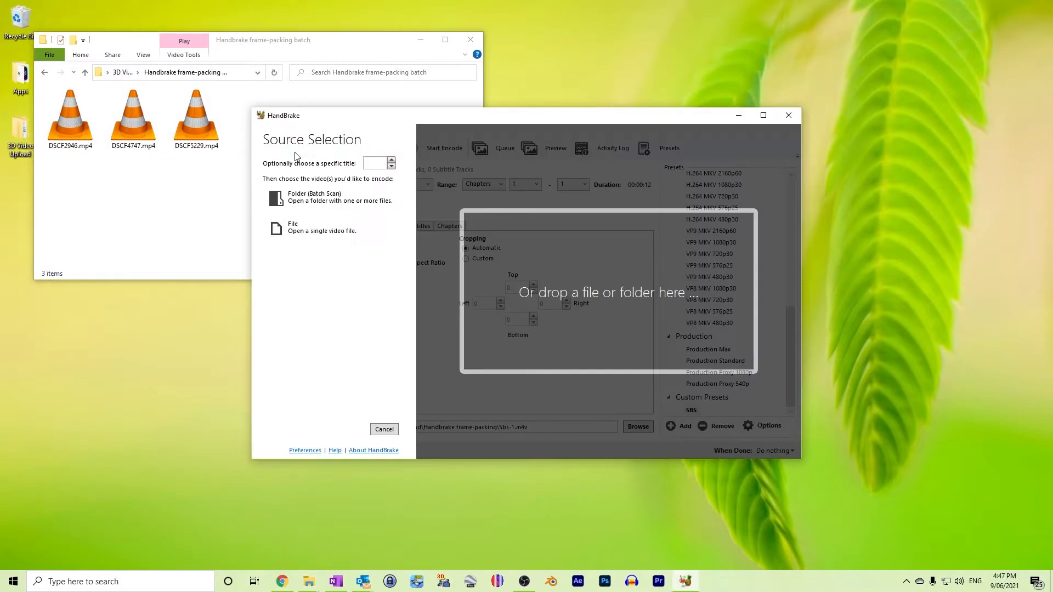
{"action": "left_click", "coordinate": [294, 199]}
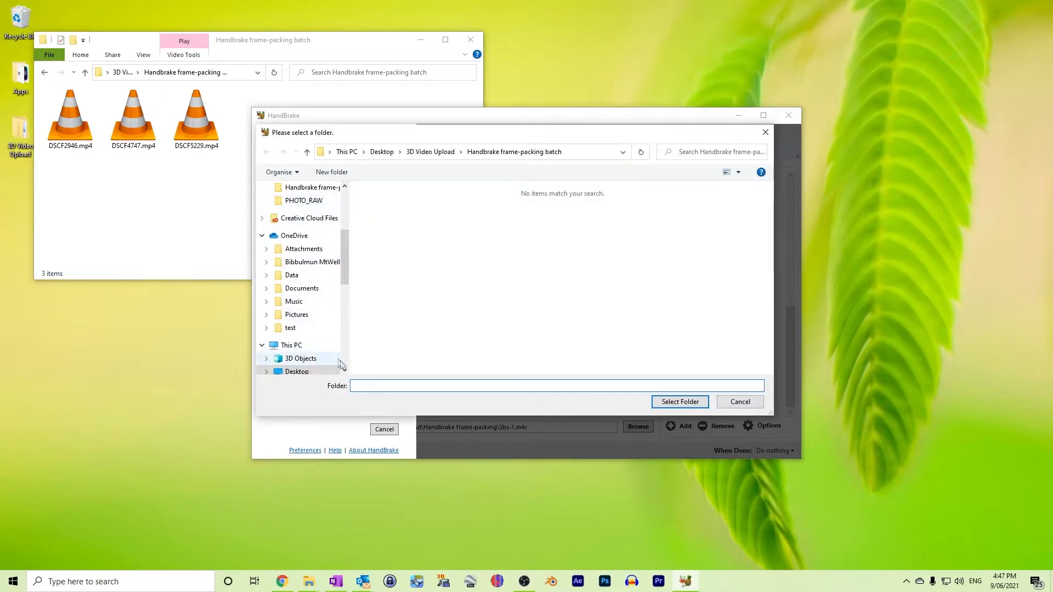
{"action": "key", "text": "ctrl+v"}
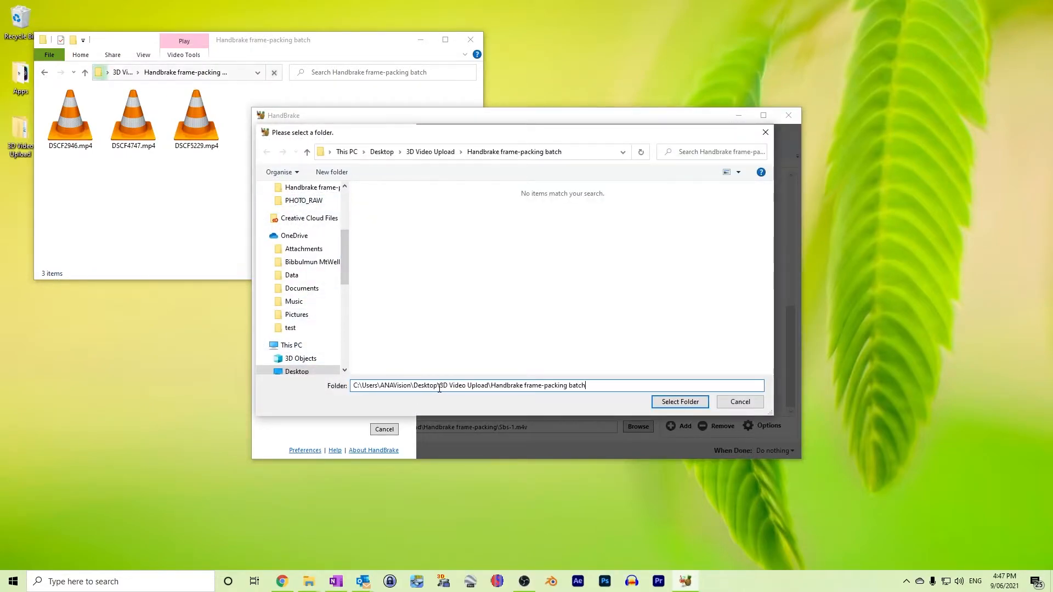
{"action": "left_click", "coordinate": [666, 403]}
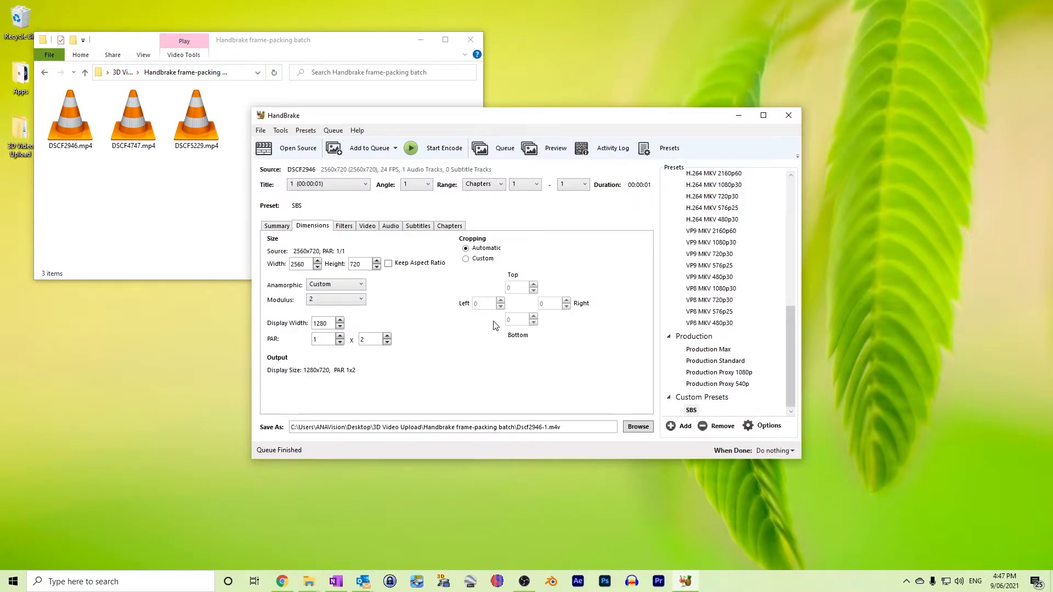
Apply the custom SBS preset to the batch and check the summary for titles DSCF4747 and DSCF5229
{"action": "left_click", "coordinate": [692, 410]}
{"action": "left_click", "coordinate": [269, 228]}
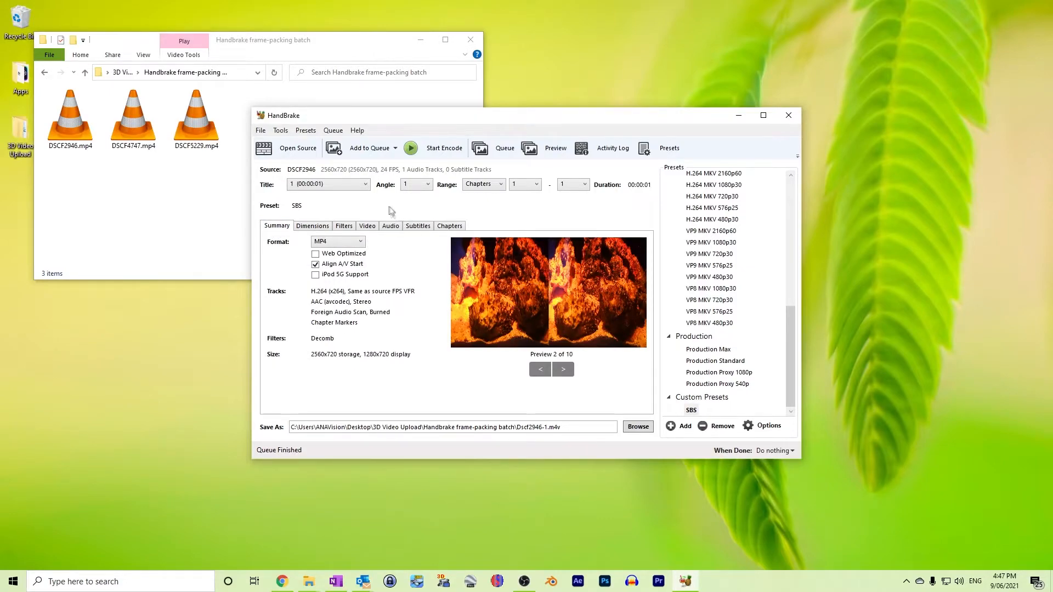
{"action": "left_click", "coordinate": [367, 184]}
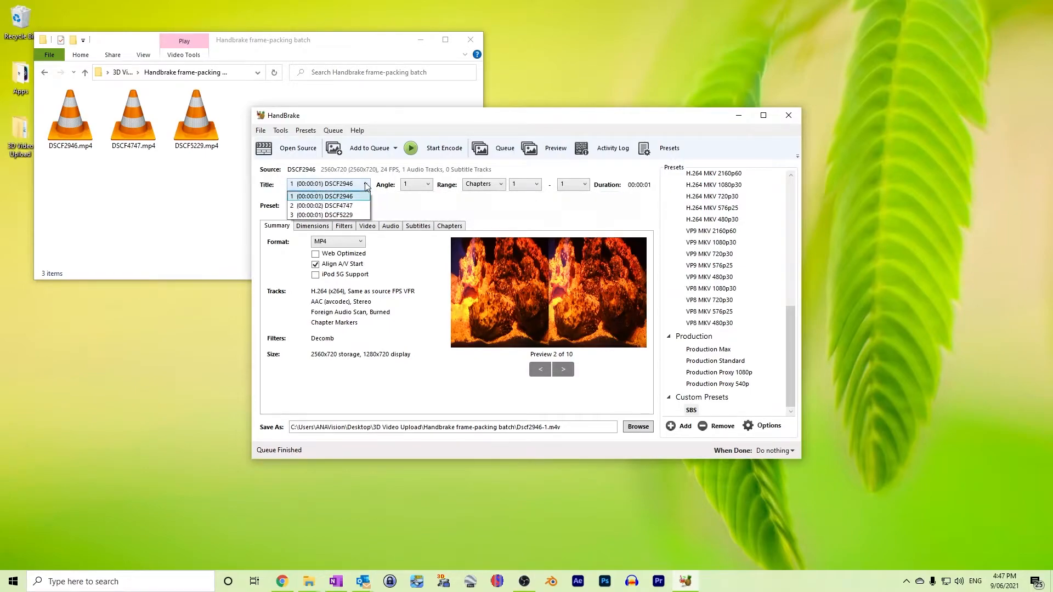
{"action": "left_click", "coordinate": [351, 208]}
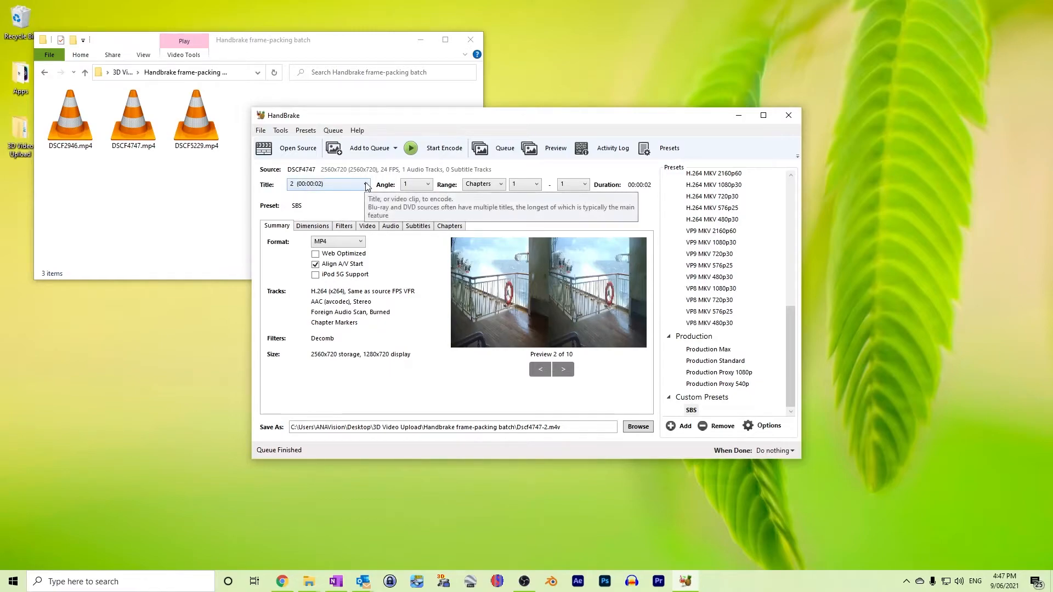
{"action": "left_click", "coordinate": [367, 185]}
{"action": "left_click", "coordinate": [352, 215]}
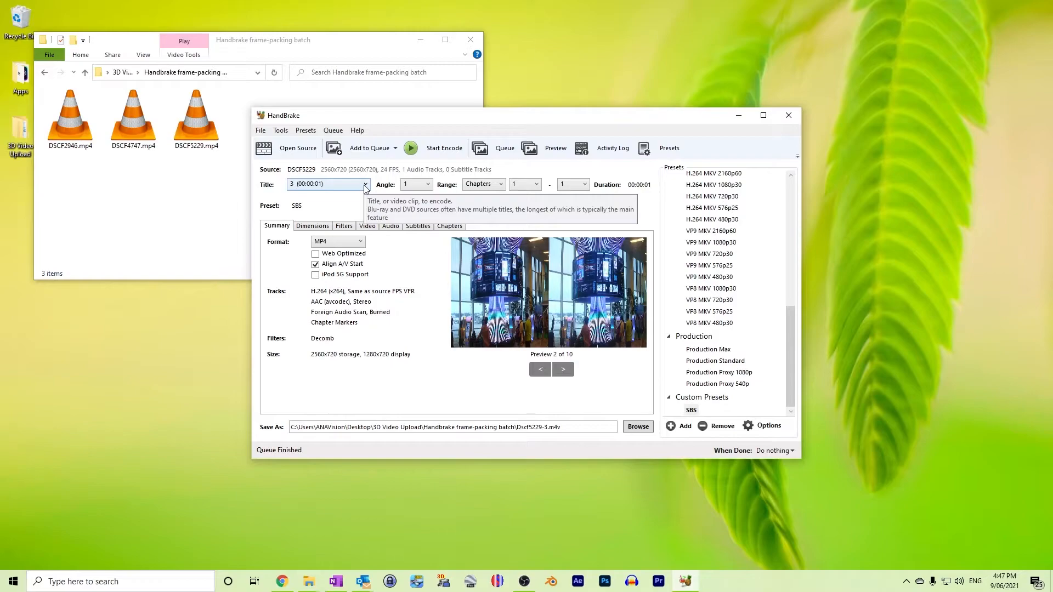
Add all titles of the batch to the queue and start encoding the queue
{"action": "left_click", "coordinate": [396, 151]}
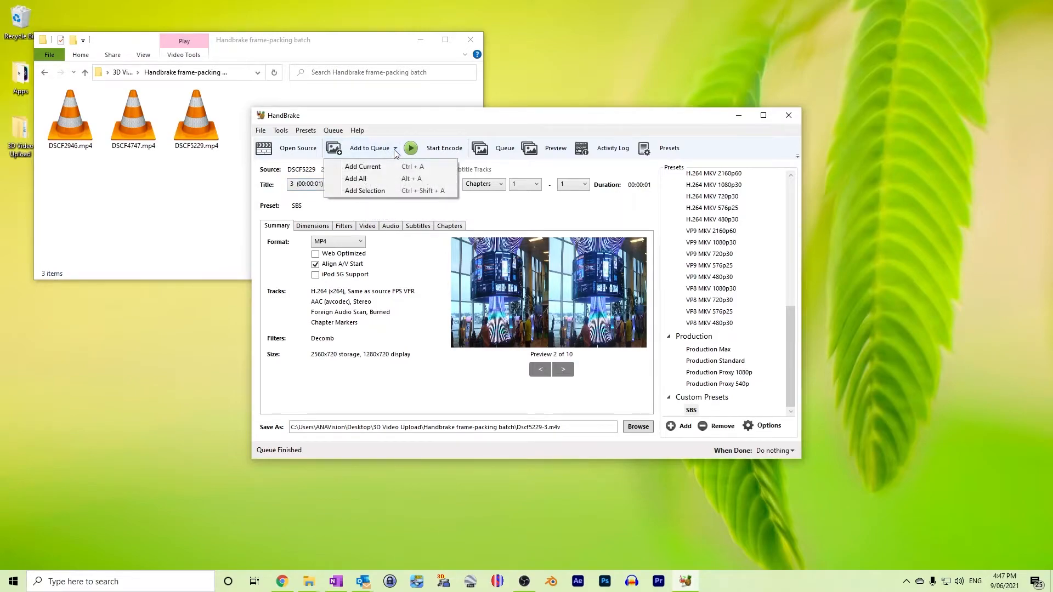
{"action": "left_click", "coordinate": [368, 181]}
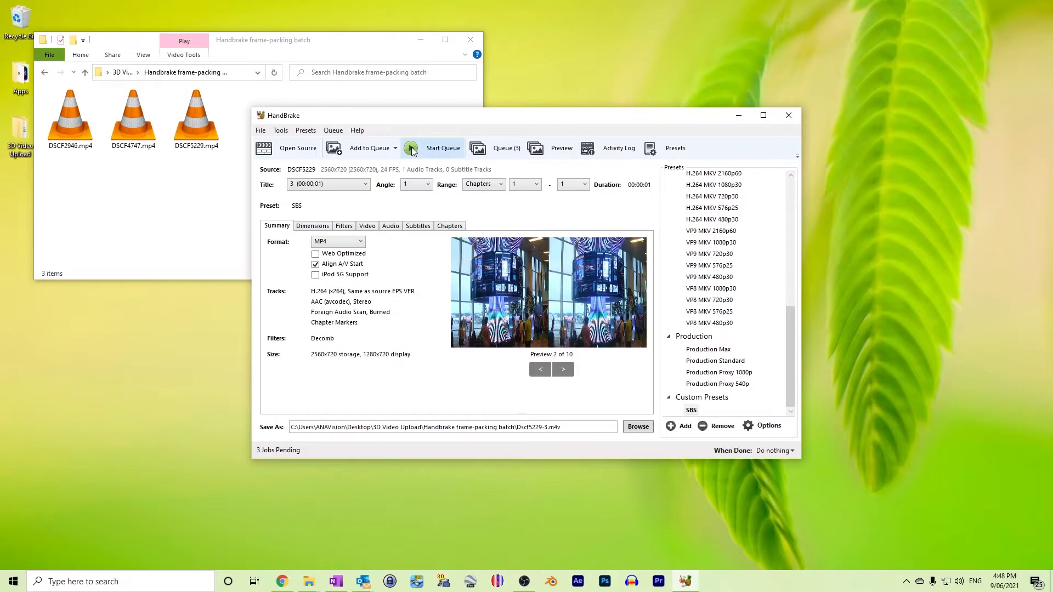
{"action": "left_click", "coordinate": [412, 152]}
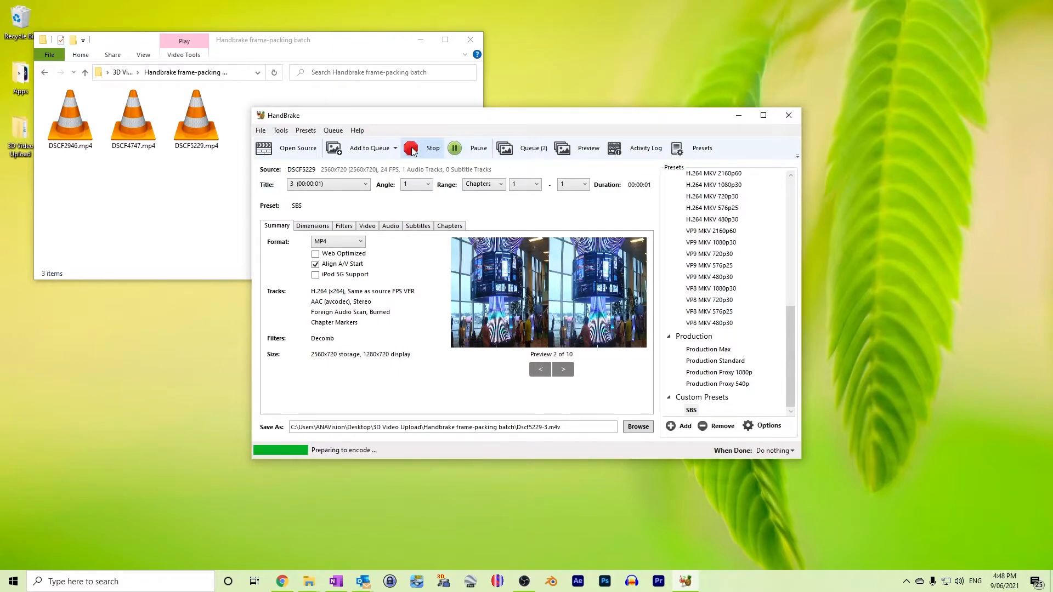
Play the encoded Dscf4747-2.m4v from the Handbrake frame-packing batch folder to check it, and close the player
{"action": "left_click", "coordinate": [264, 44]}
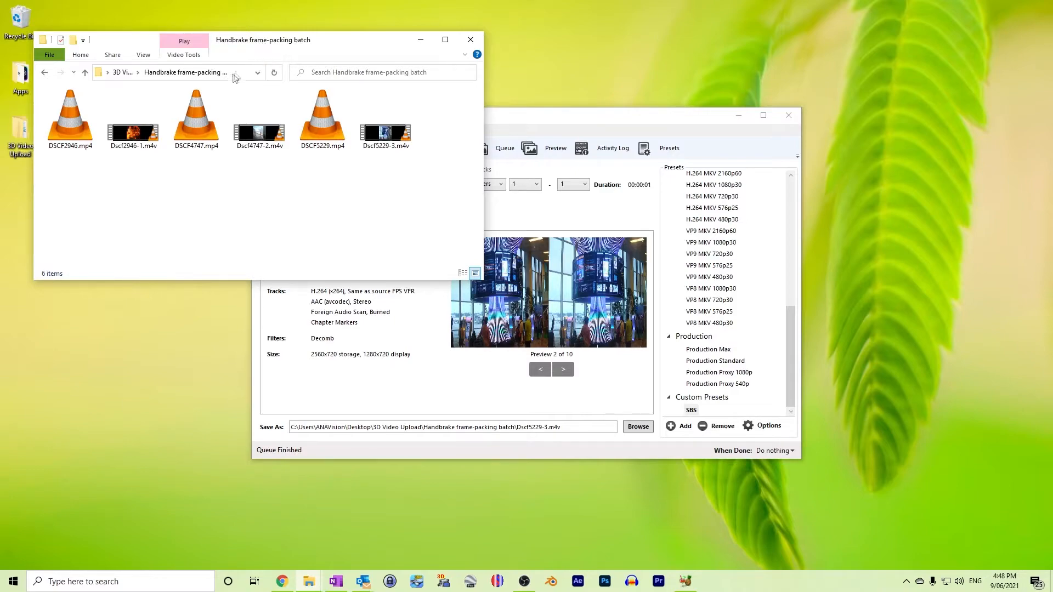
{"action": "double_click", "coordinate": [254, 135]}
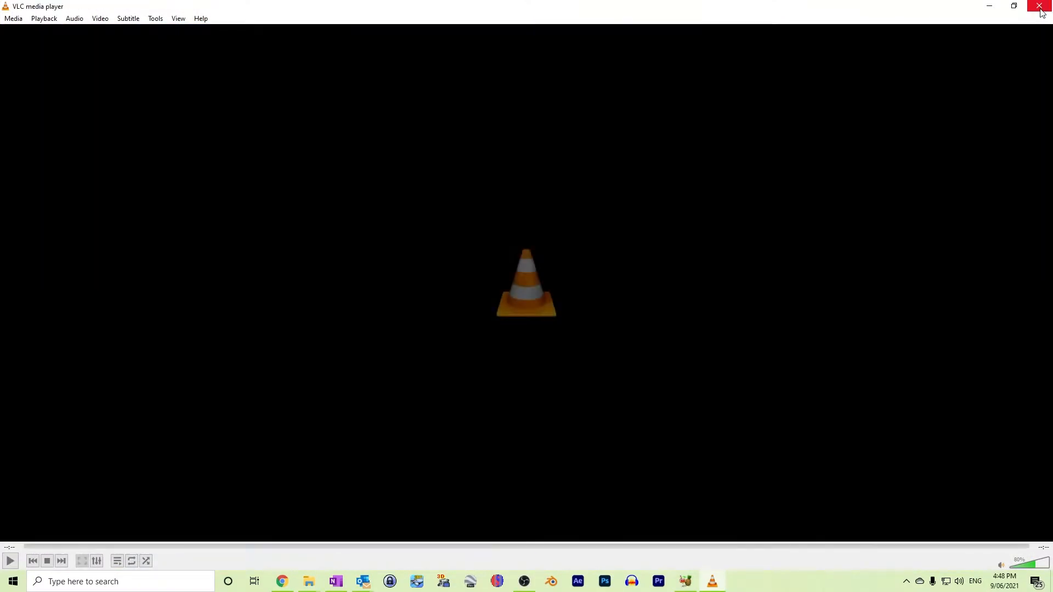
{"action": "left_click", "coordinate": [1041, 14]}
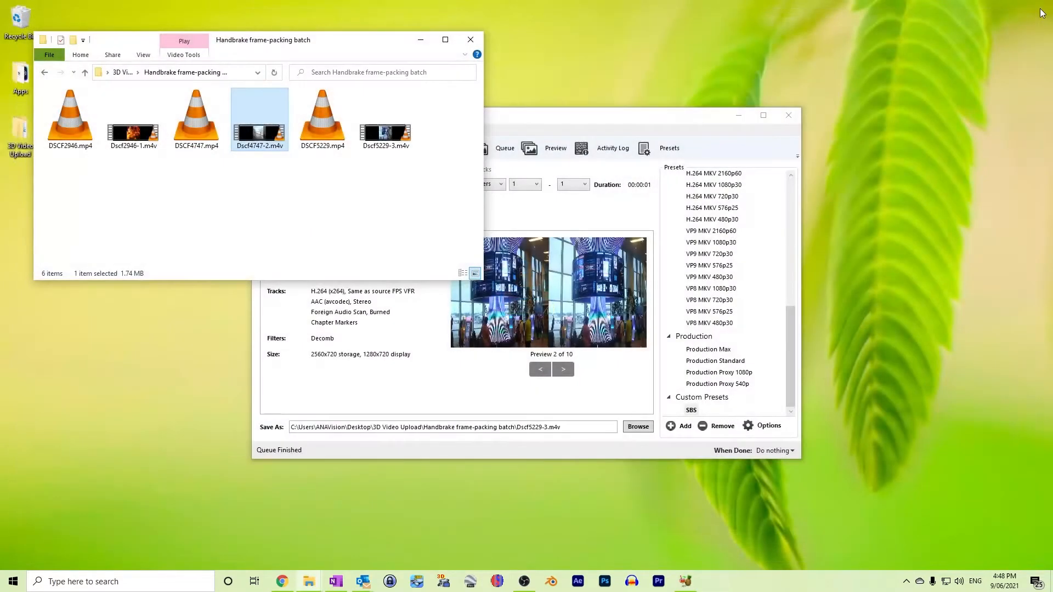
{"action": "left_click", "coordinate": [295, 219]}
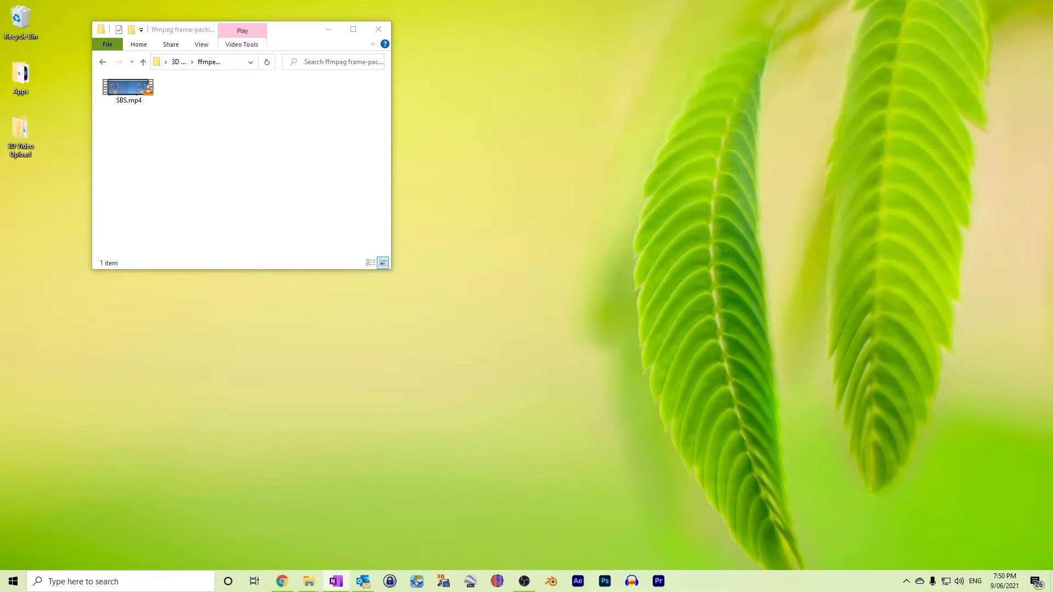
Open a cmd command prompt in the ffmpeg frame-packing folder containing SBS.mp4, and move its window clear of the folder contents
{"action": "left_click", "coordinate": [123, 87]}
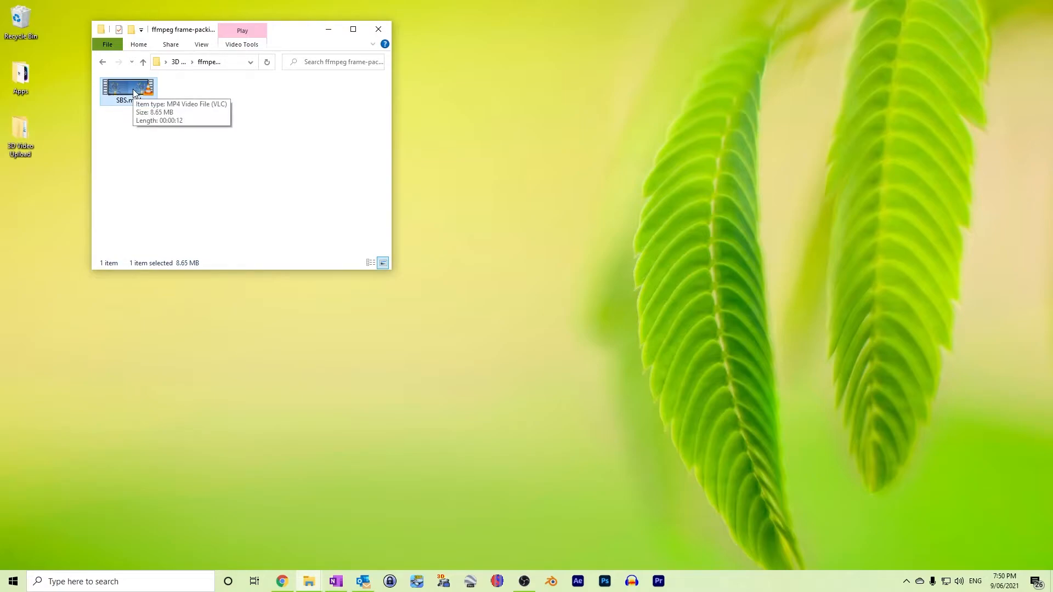
{"action": "left_click", "coordinate": [159, 64]}
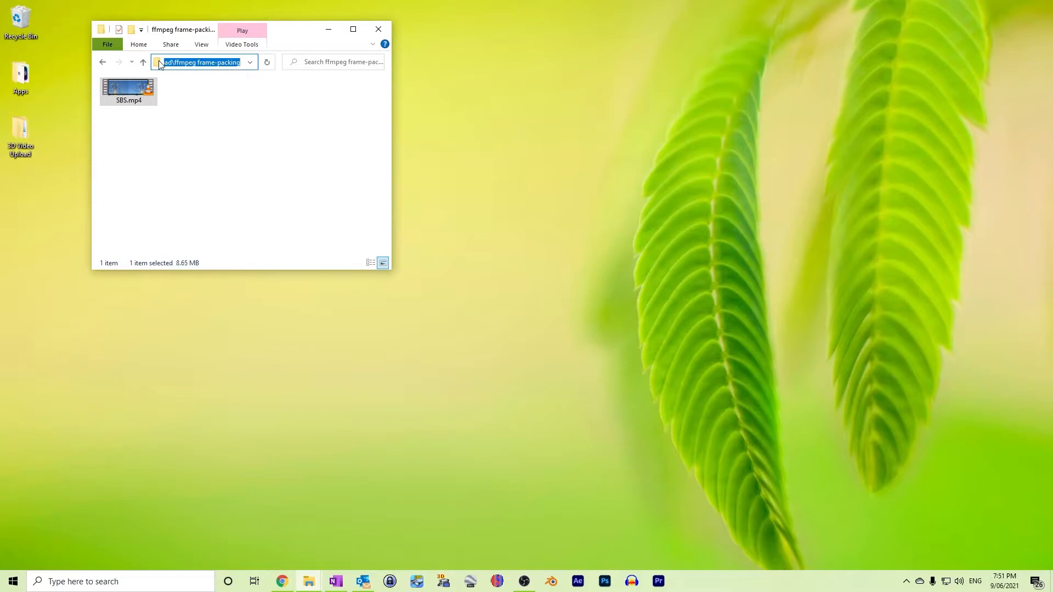
{"action": "type", "text": "cmd"}
{"action": "key", "text": "Return"}
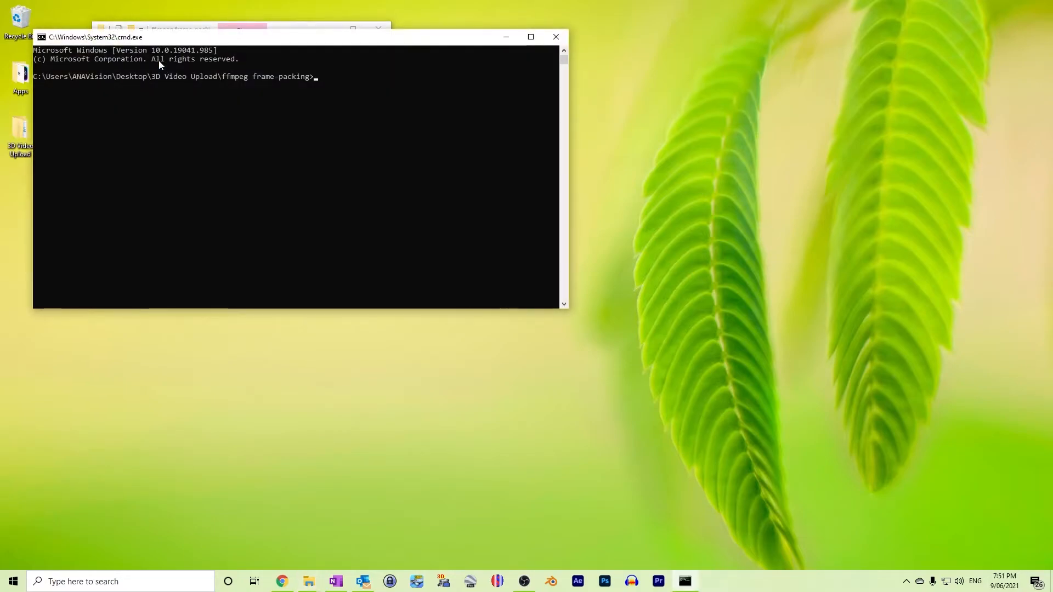
{"action": "left_click_drag", "start_coordinate": [173, 41], "coordinate": [481, 157]}
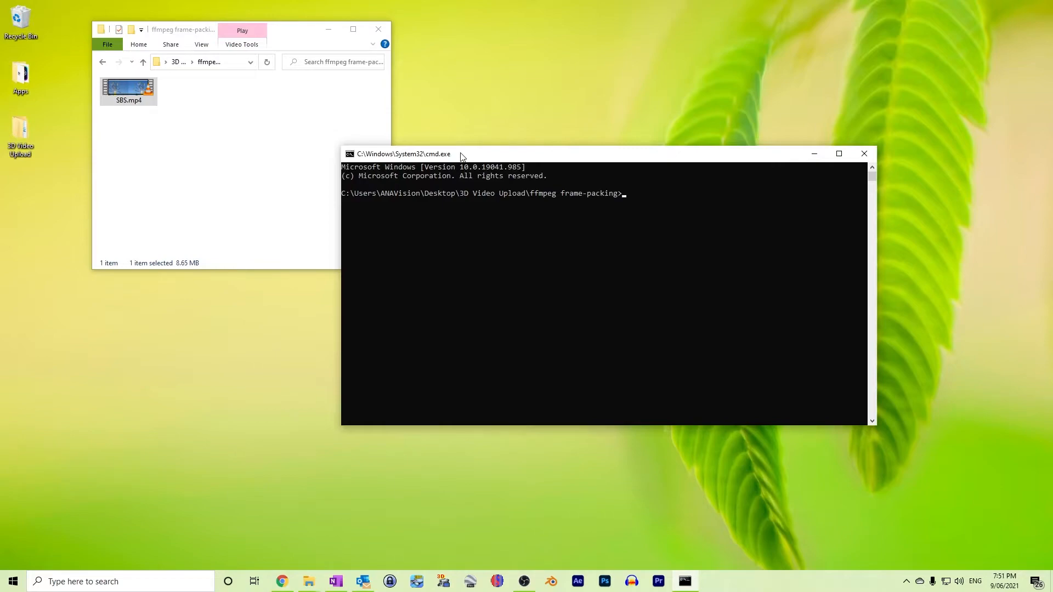
Run ffmpeg without arguments in the command prompt to check that it is installed
{"action": "type", "text": "ffmpeg"}
{"action": "key", "text": "Return"}
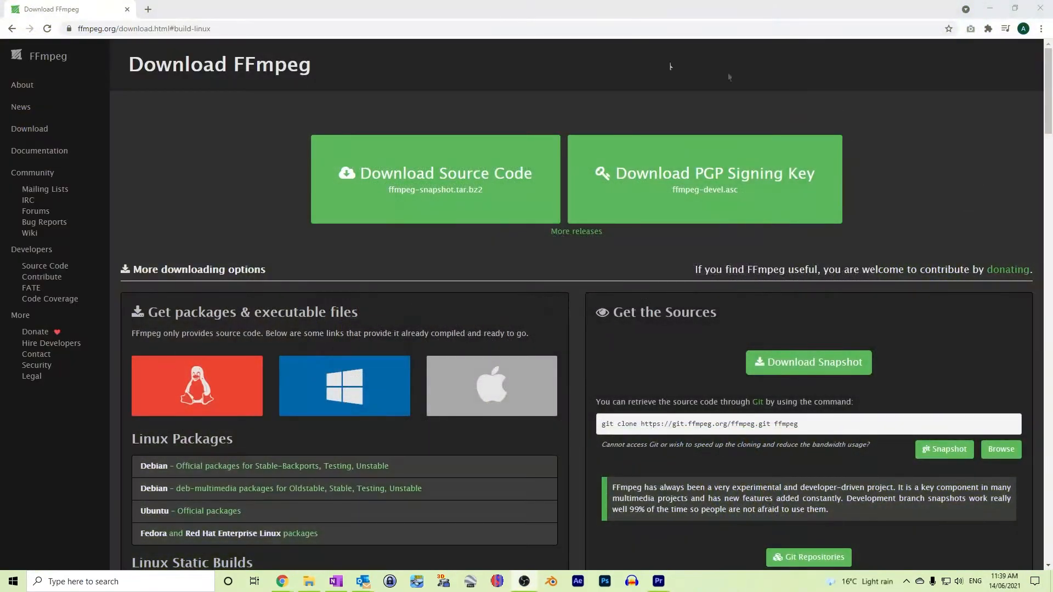
From the FFmpeg download page, open the gyan.dev Windows builds and pick the ffmpeg-release-full.7z link in the release section
{"action": "left_click", "coordinate": [232, 28]}
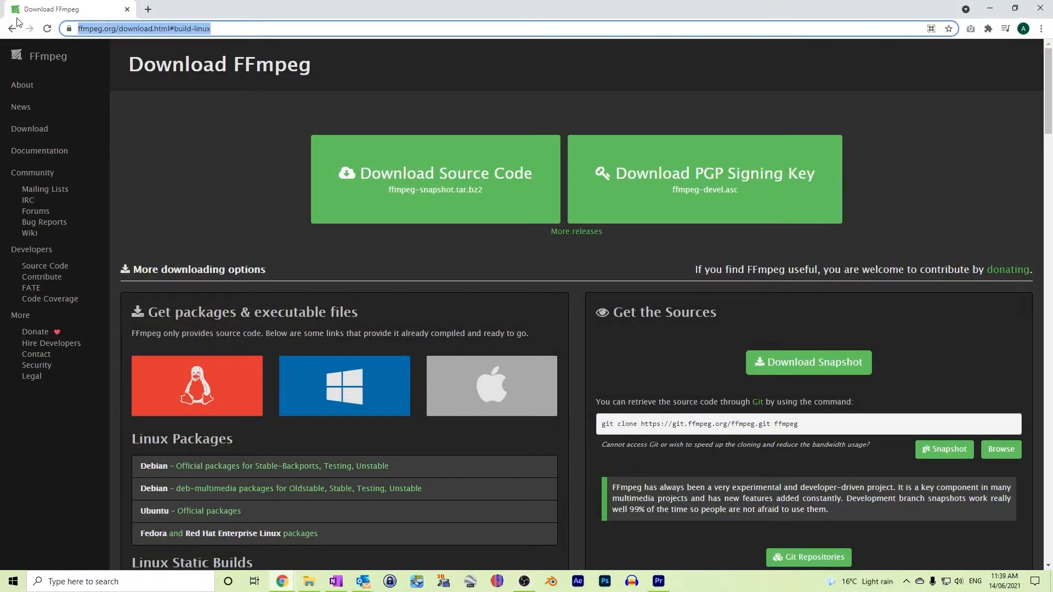
{"action": "left_click", "coordinate": [209, 133]}
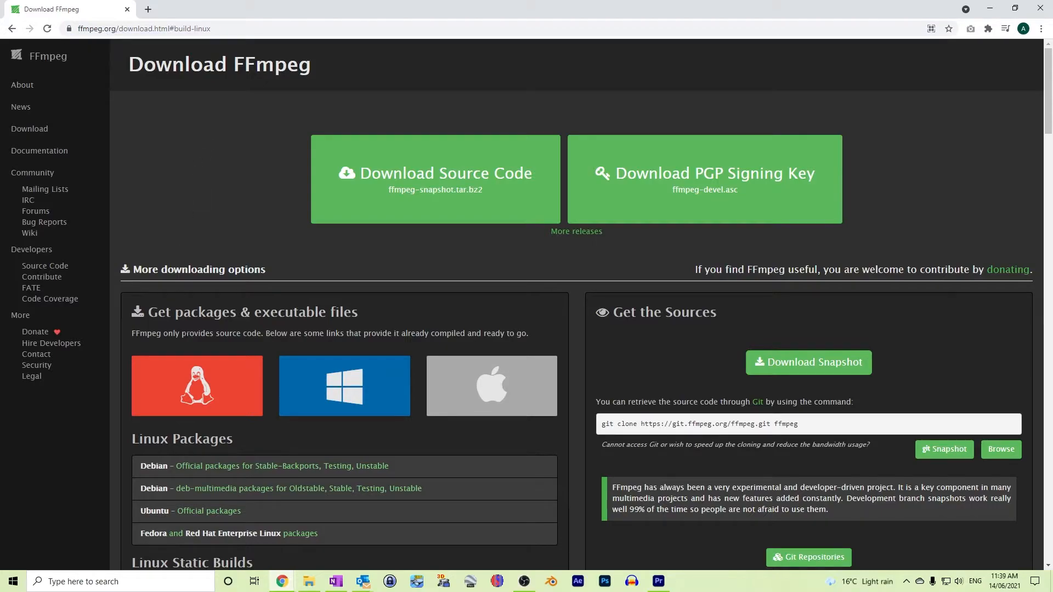
{"action": "mouse_move", "coordinate": [326, 390]}
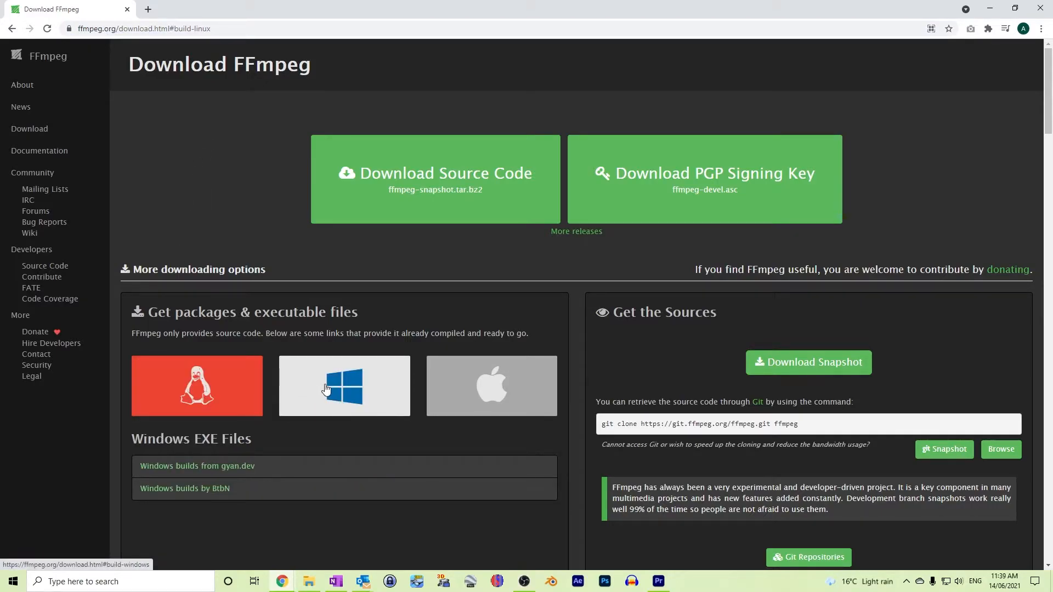
{"action": "left_click", "coordinate": [209, 466]}
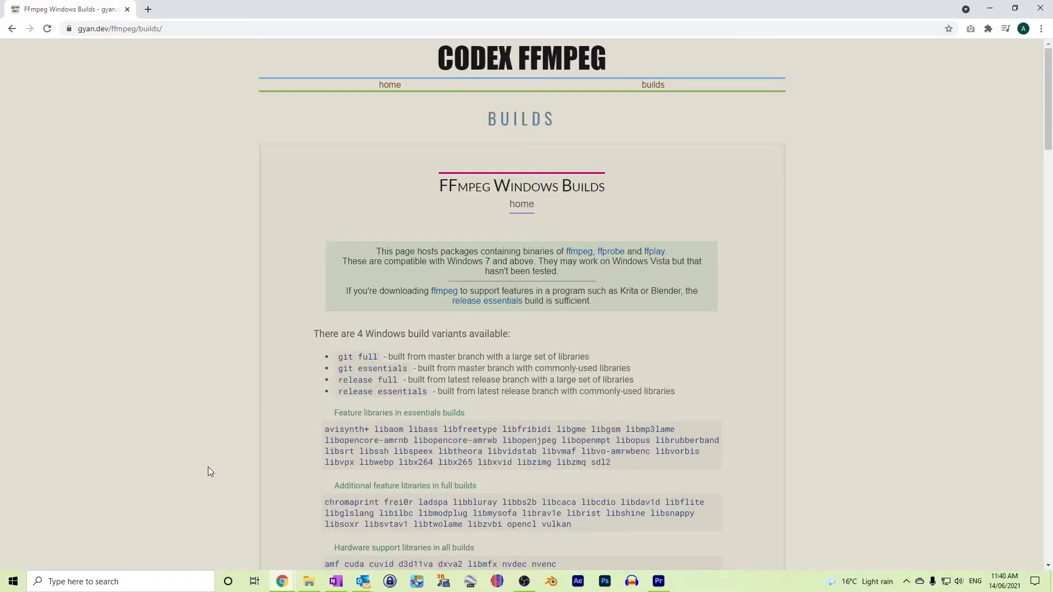
{"action": "scroll", "coordinate": [322, 373], "scroll_direction": "down", "scroll_amount": 7}
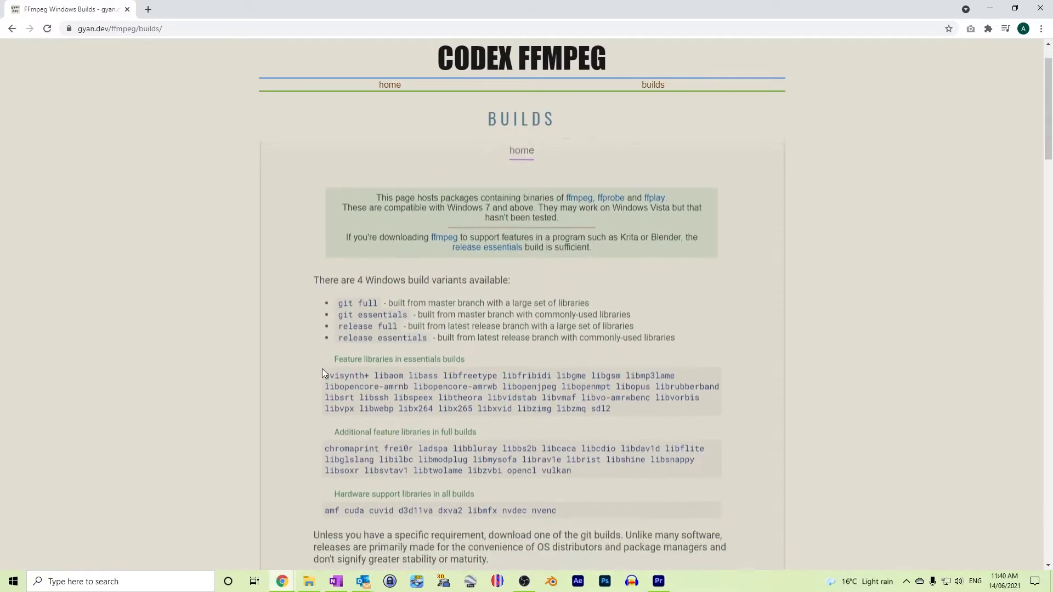
{"action": "scroll", "coordinate": [323, 369], "scroll_direction": "down", "scroll_amount": 7}
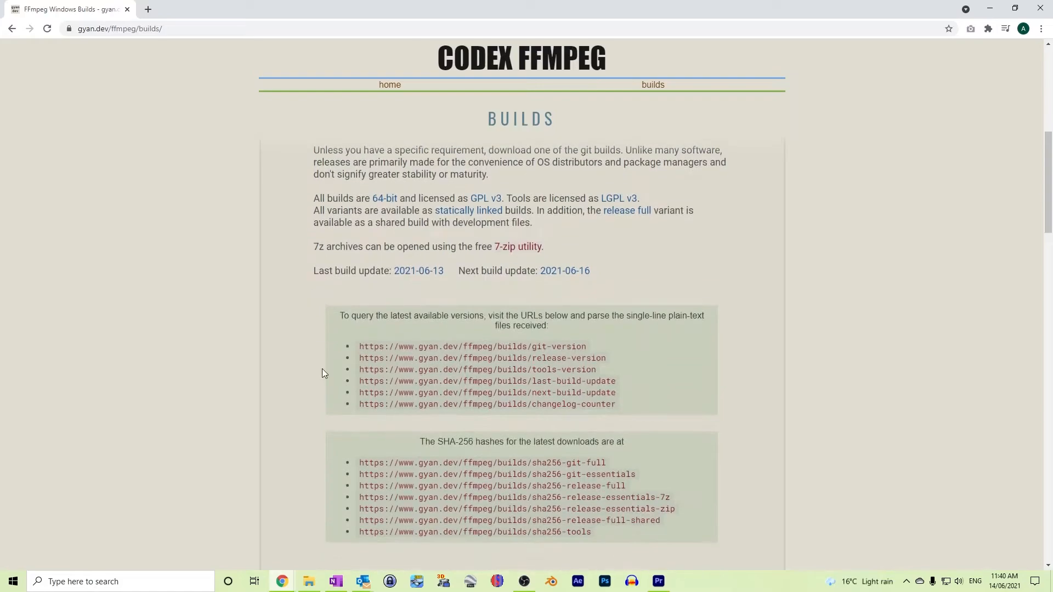
{"action": "scroll", "coordinate": [321, 370], "scroll_direction": "down", "scroll_amount": 5}
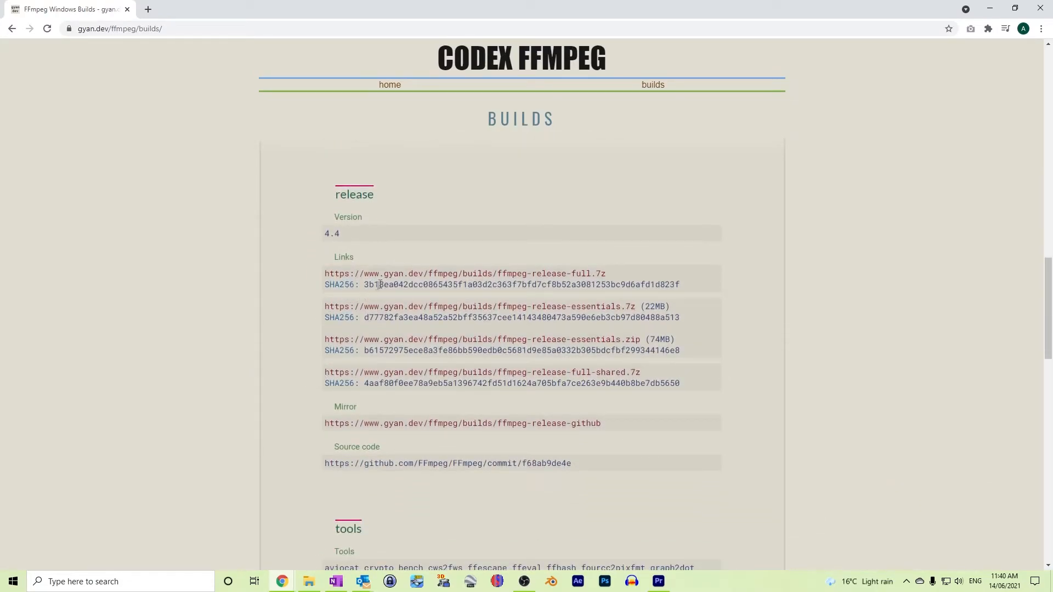
{"action": "left_click", "coordinate": [415, 279]}
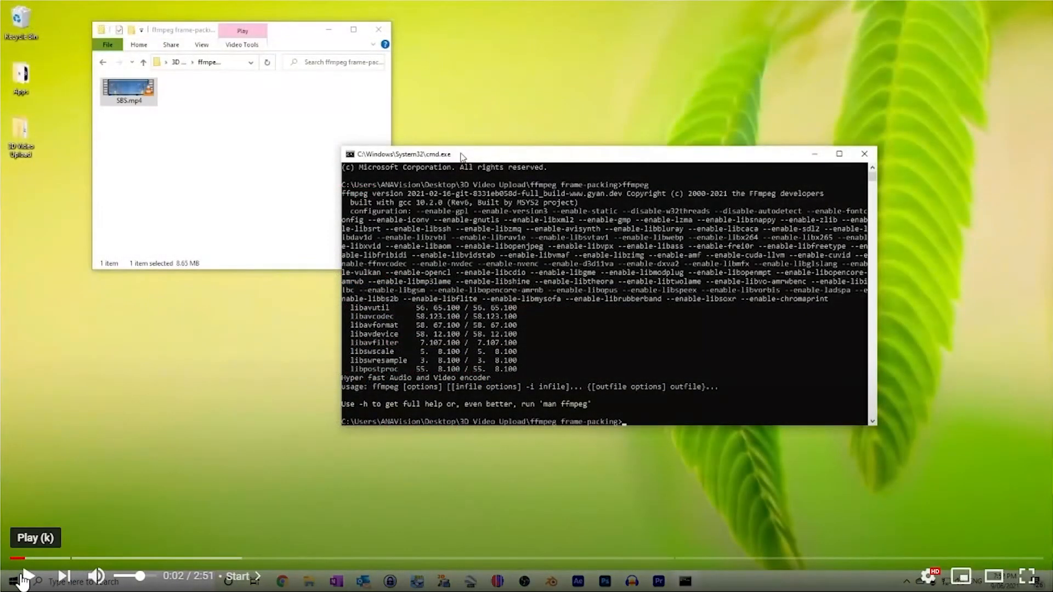
Play the YouTube tutorial on uploading 3D video, expand its description and examine the Method 2 ffmpeg frame-packing=3 commands
{"action": "left_click", "coordinate": [27, 580]}
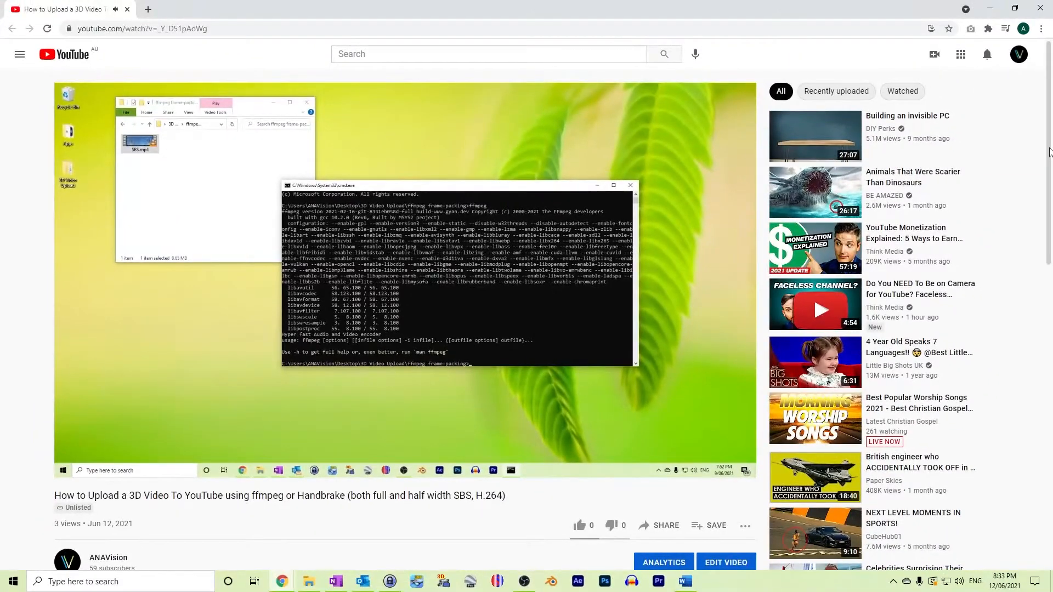
{"action": "scroll", "coordinate": [751, 277], "scroll_direction": "down", "scroll_amount": 5}
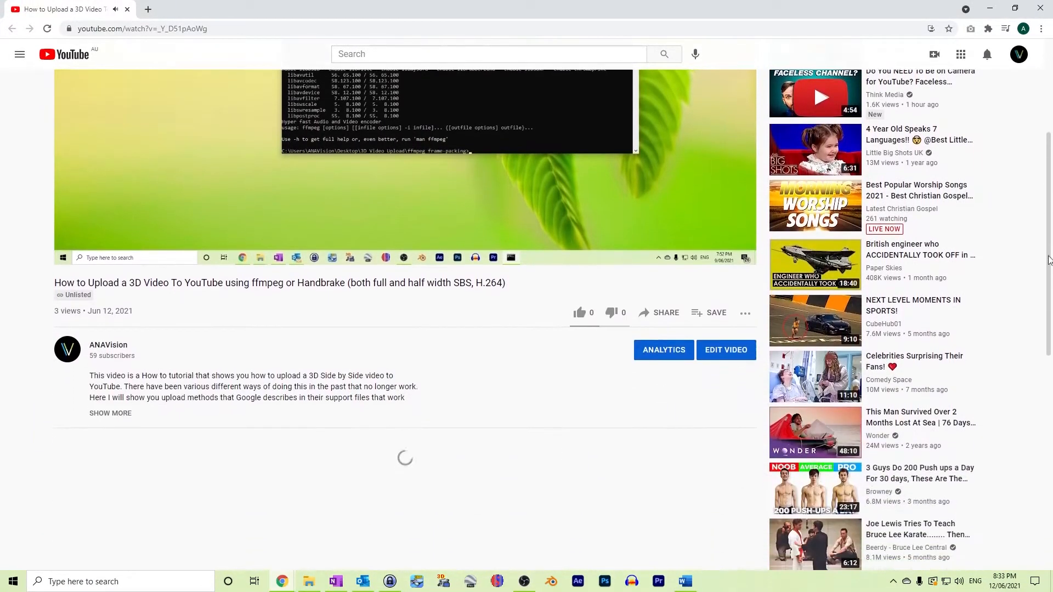
{"action": "left_click", "coordinate": [111, 364]}
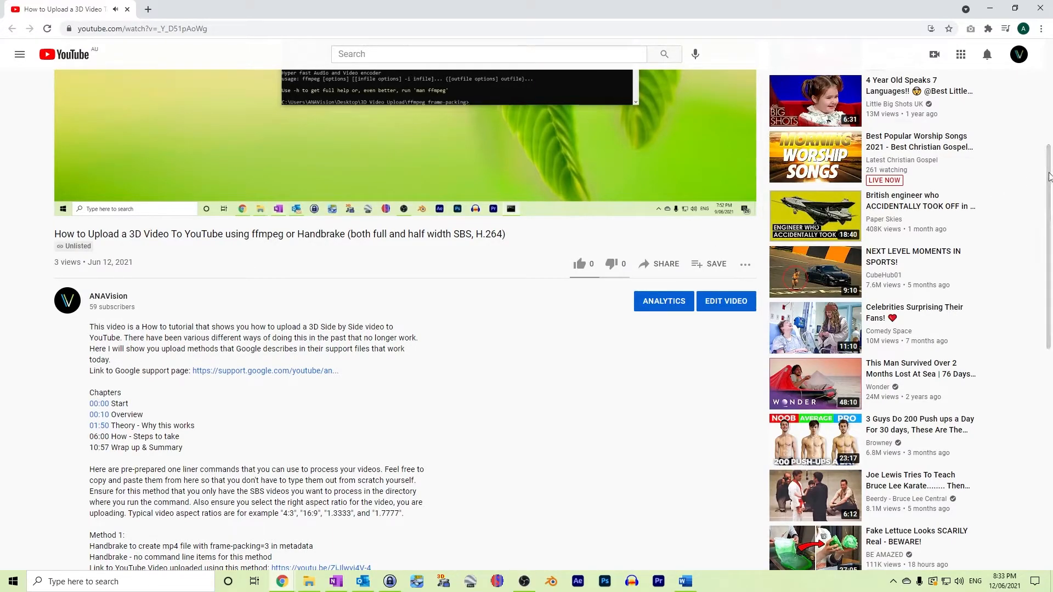
{"action": "left_click_drag", "start_coordinate": [1046, 179], "coordinate": [1048, 306]}
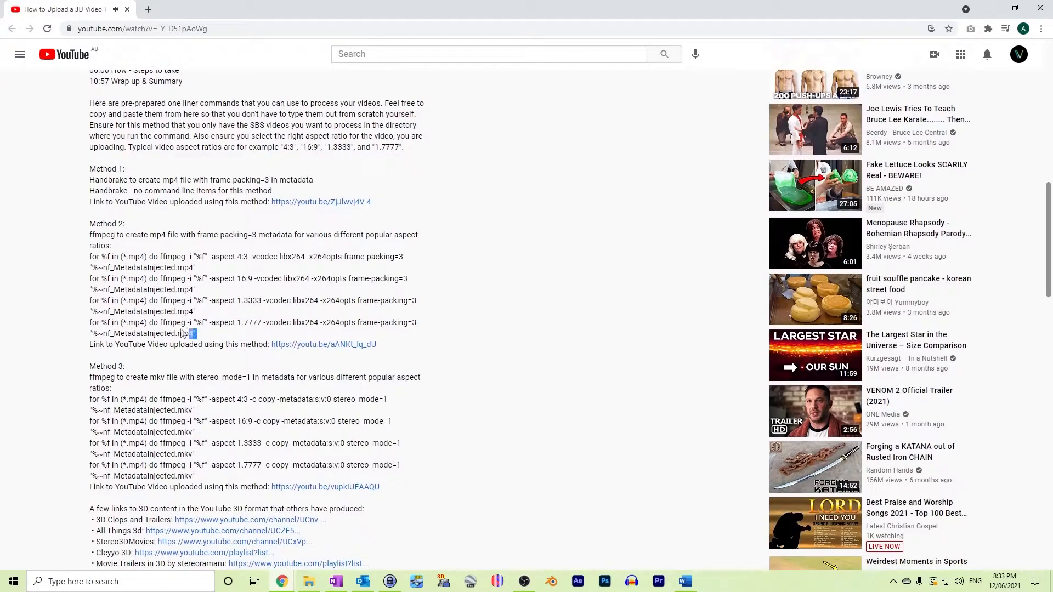
{"action": "left_click_drag", "start_coordinate": [196, 333], "coordinate": [90, 257]}
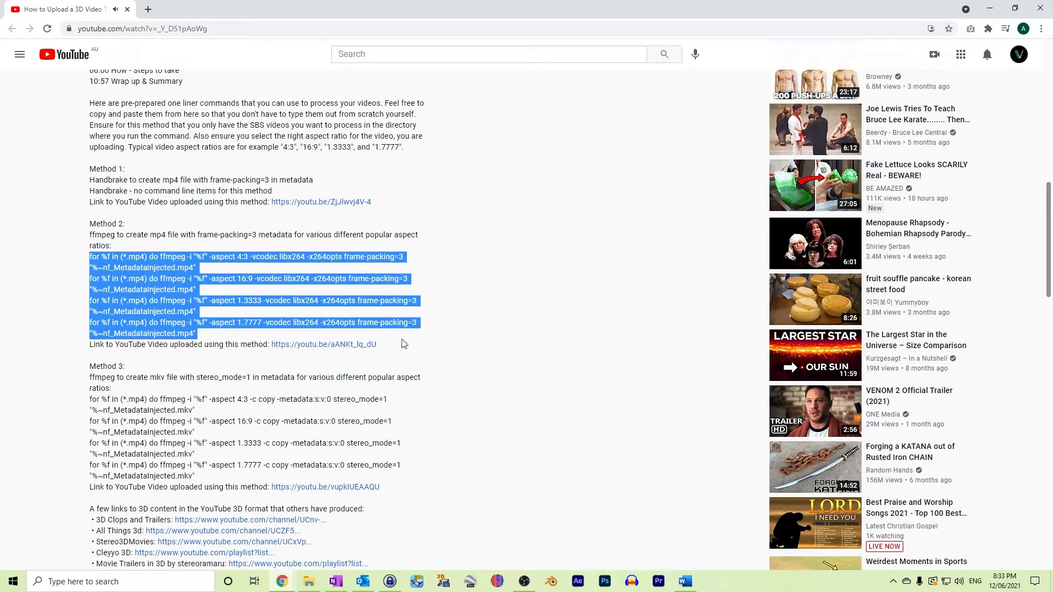
{"action": "left_click", "coordinate": [243, 340]}
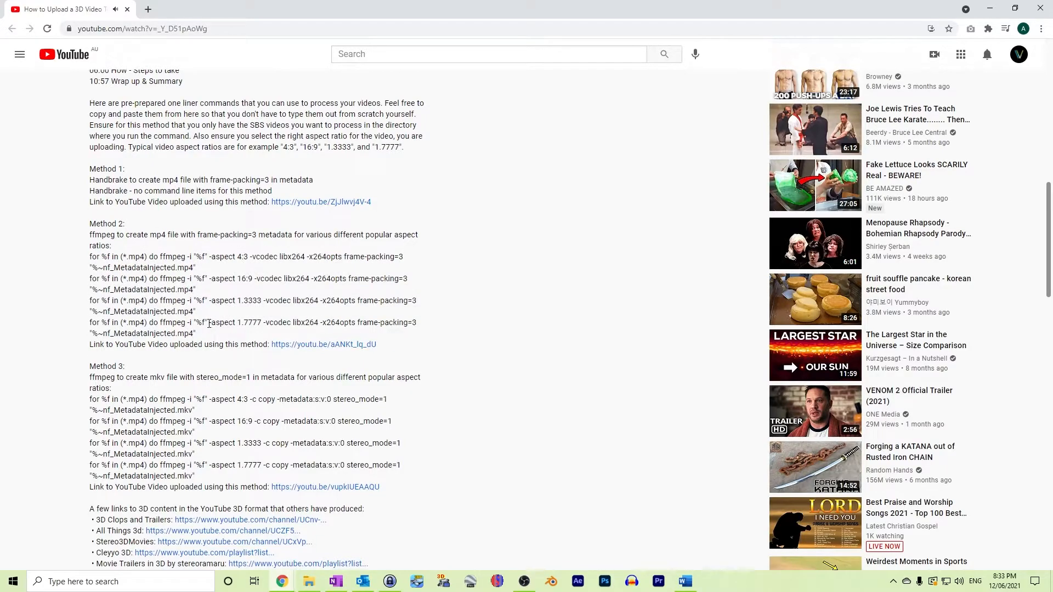
Copy the Method 2 one-line ffmpeg command with aspect 1.7777 and frame-packing=3 from the video description
{"action": "left_click_drag", "start_coordinate": [209, 325], "coordinate": [263, 325]}
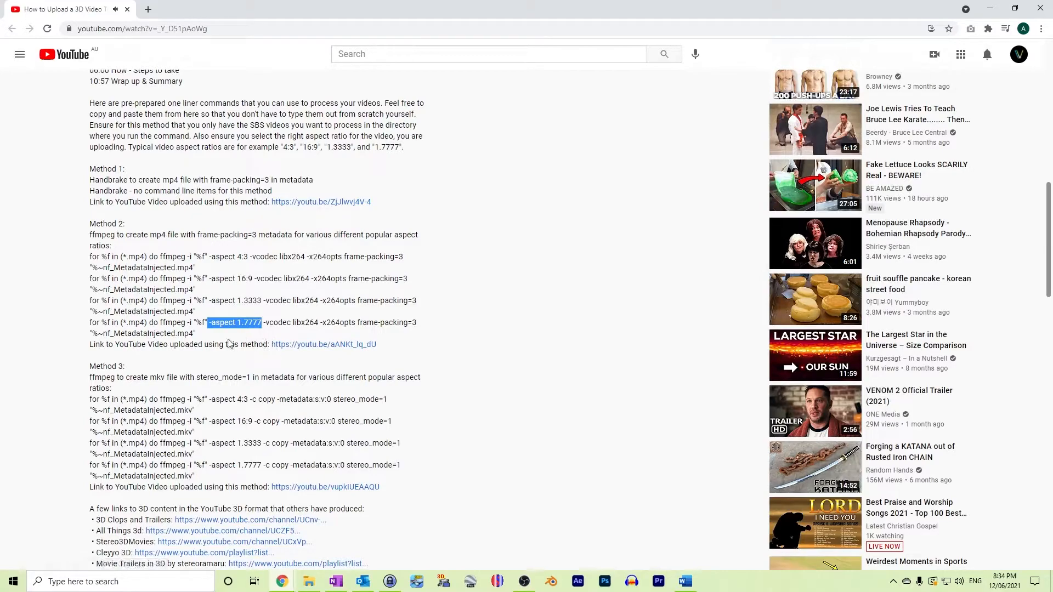
{"action": "left_click", "coordinate": [217, 338]}
{"action": "left_click_drag", "start_coordinate": [198, 334], "coordinate": [91, 324]}
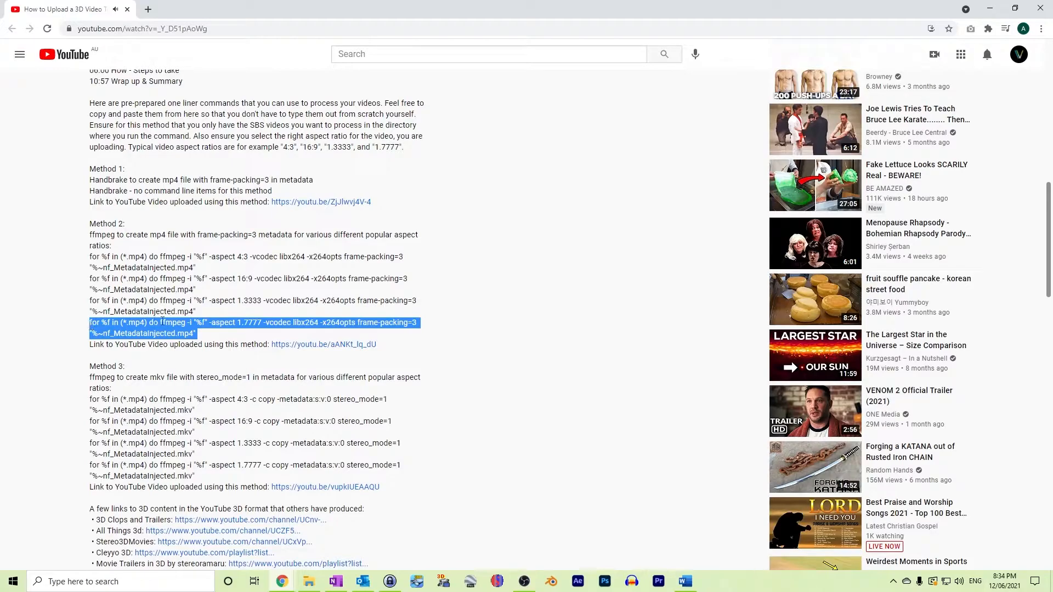
{"action": "key", "text": "ctrl+c"}
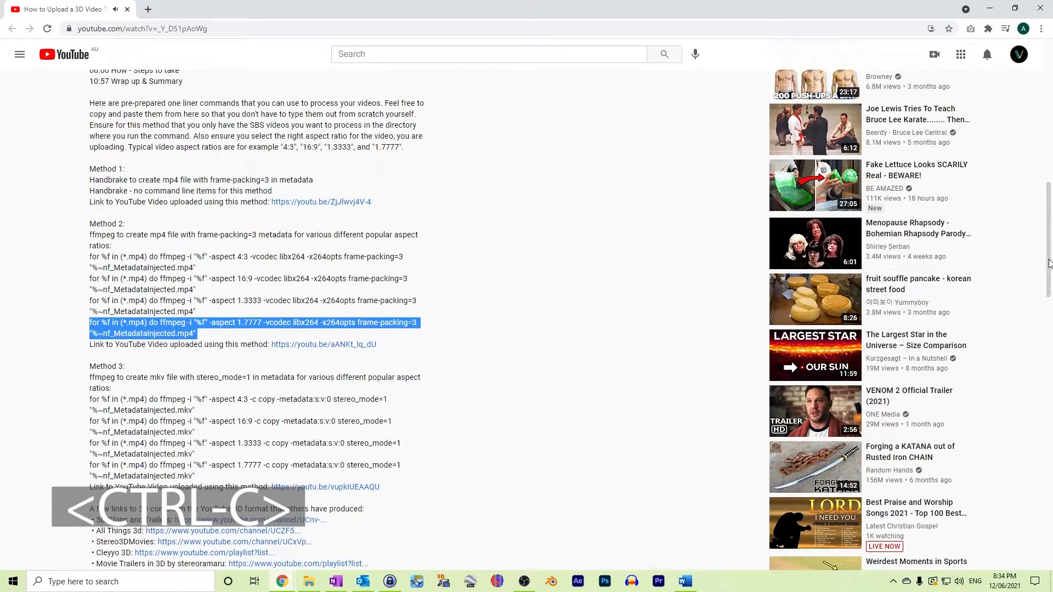
{"action": "scroll", "coordinate": [1048, 263], "scroll_direction": "up", "scroll_amount": 6}
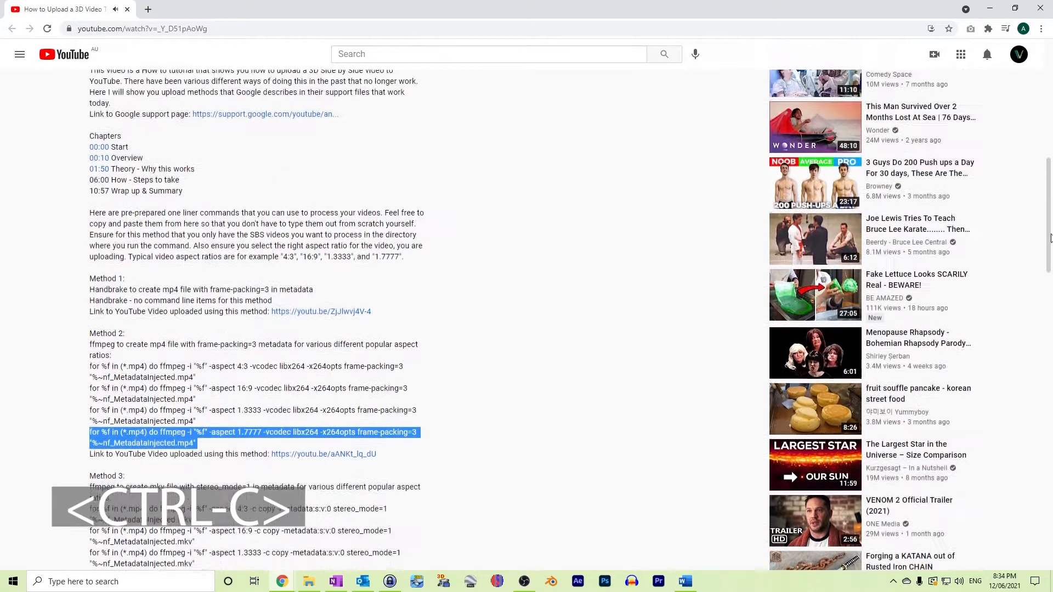
{"action": "scroll", "coordinate": [1049, 263], "scroll_direction": "up", "scroll_amount": 6}
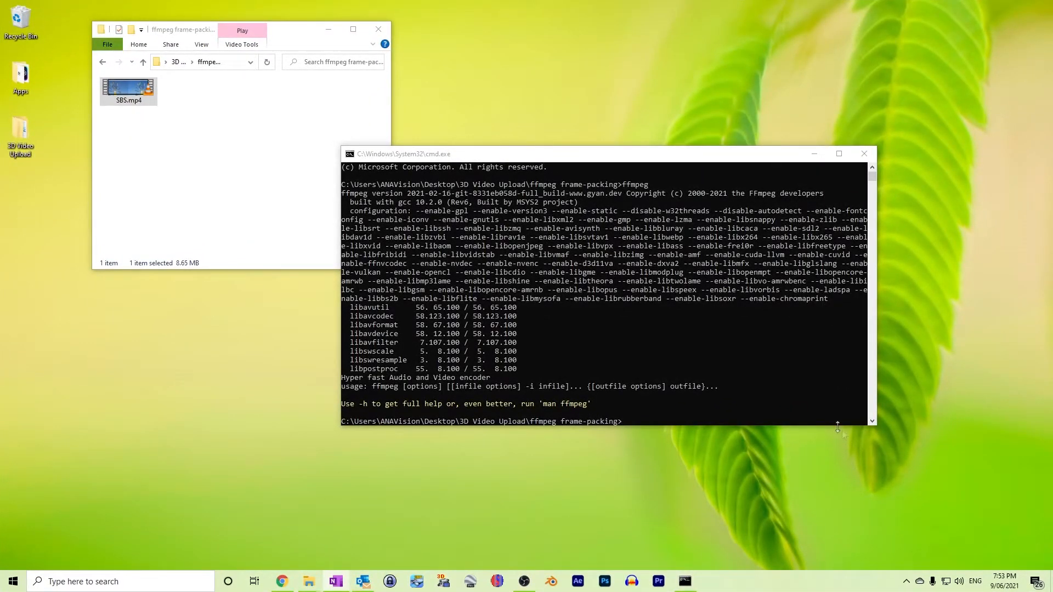
Paste and run the copied ffmpeg command in the ffmpeg frame-packing prompt, and play SBS_MetadataInjected.mp4 to check it, closing the player
{"action": "left_click", "coordinate": [418, 156]}
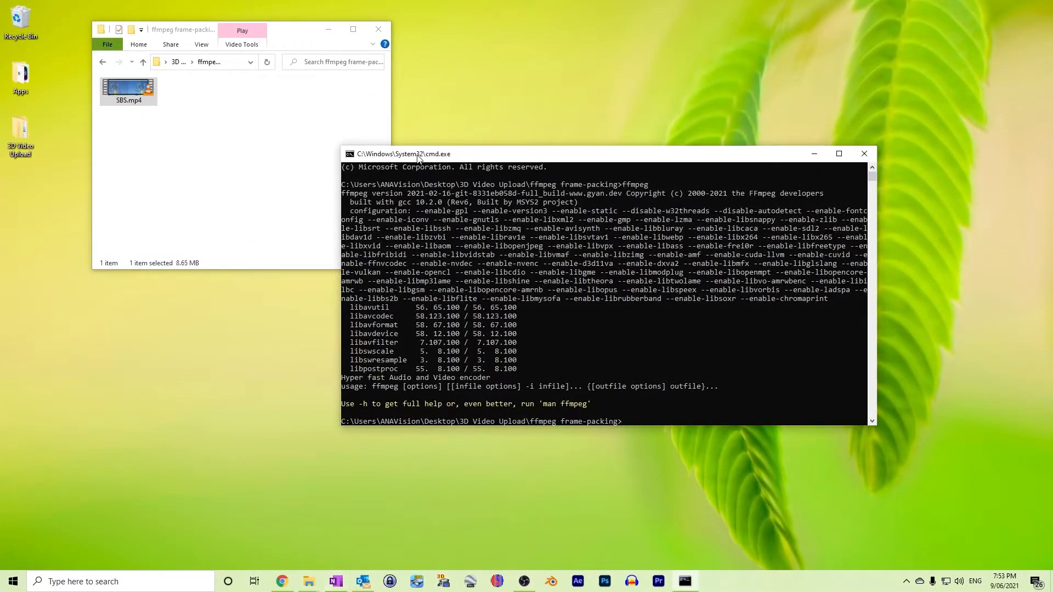
{"action": "key", "text": "ctrl+v"}
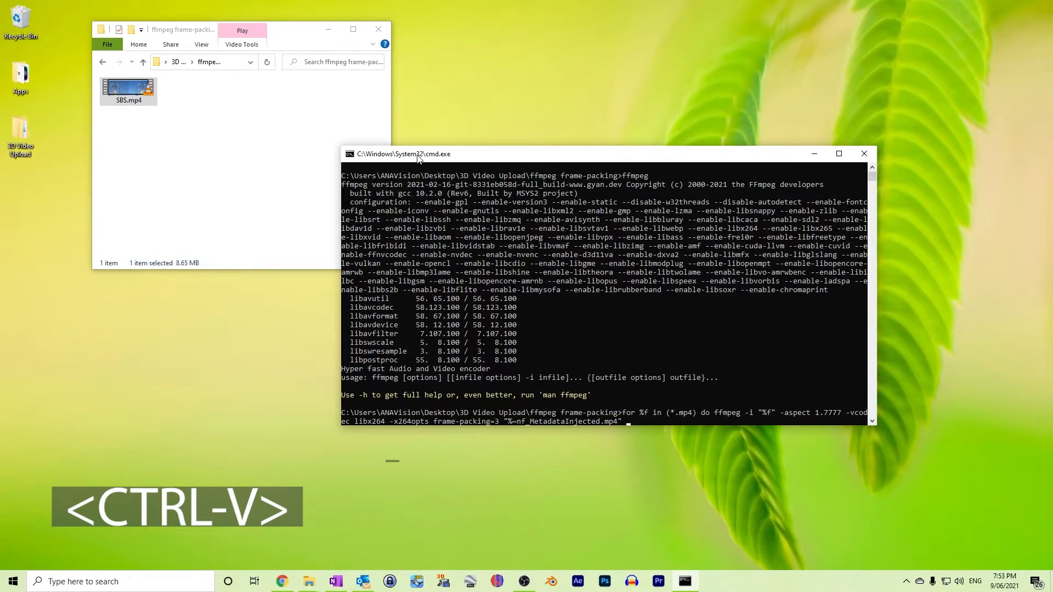
{"action": "key", "text": "Return"}
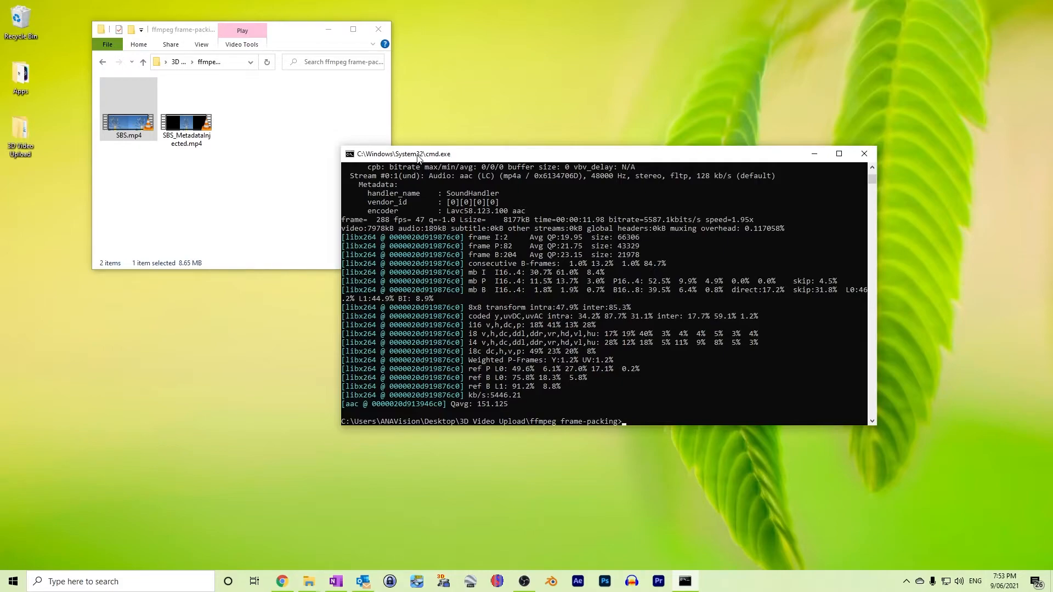
{"action": "double_click", "coordinate": [191, 132]}
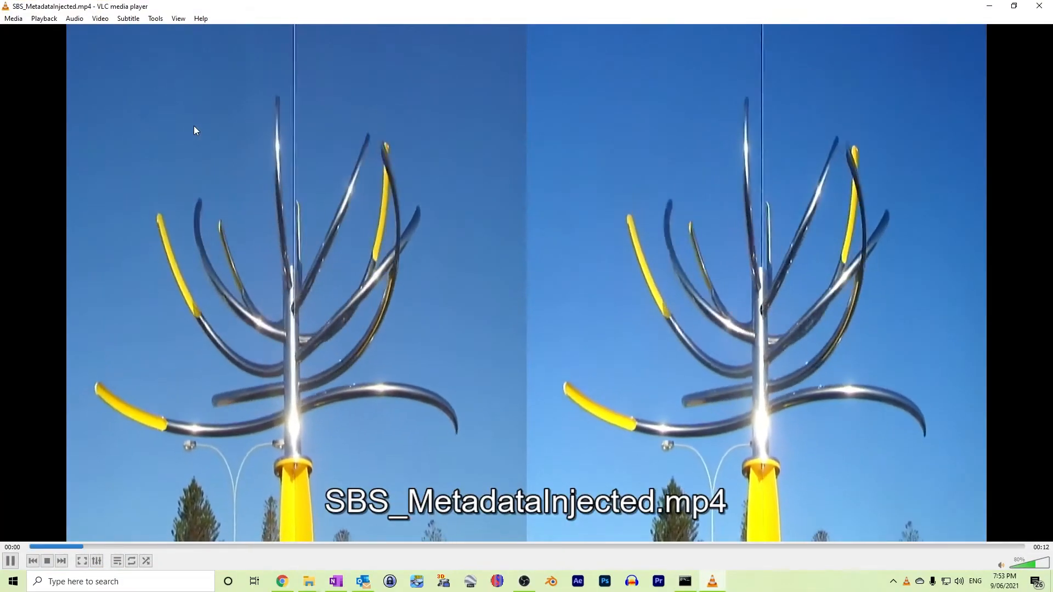
{"action": "left_click", "coordinate": [1039, 7]}
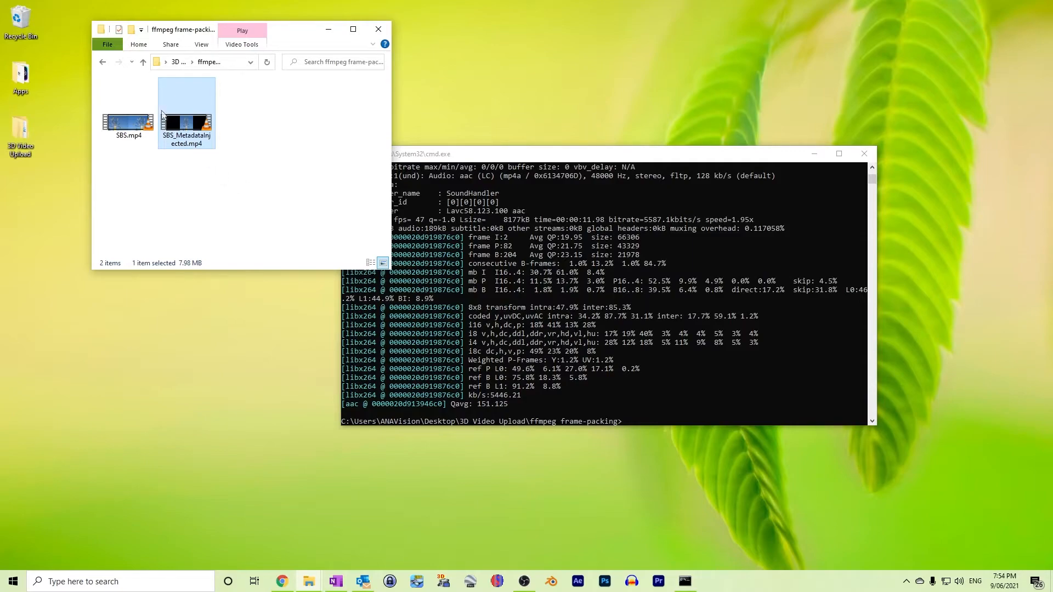
Open the ffmpeg frame-packing batch folder, play DSCF4747.mp4 to check the source video, and close the player
{"action": "left_click", "coordinate": [142, 62]}
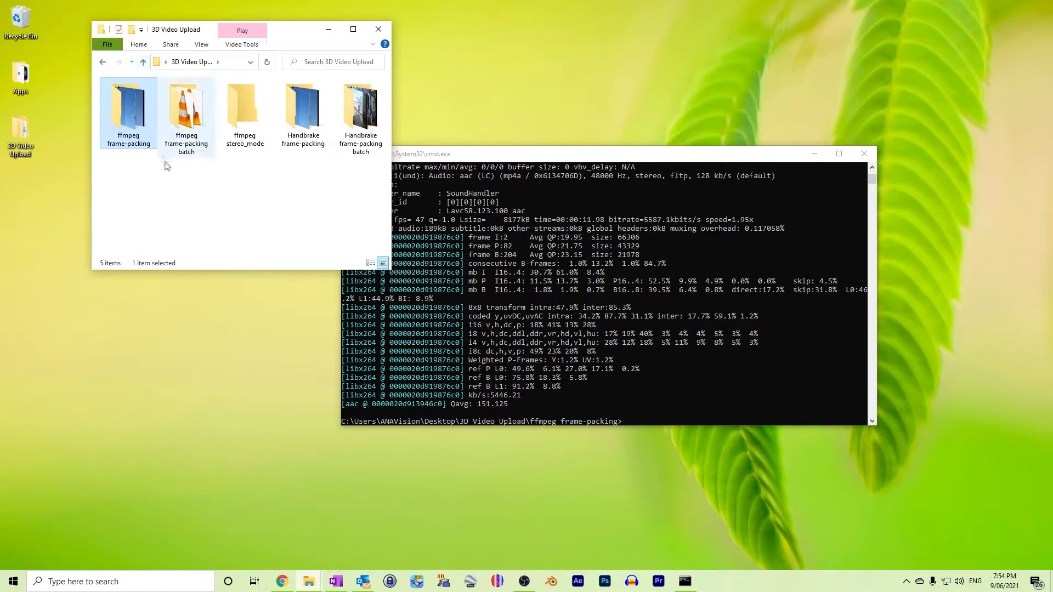
{"action": "double_click", "coordinate": [187, 118]}
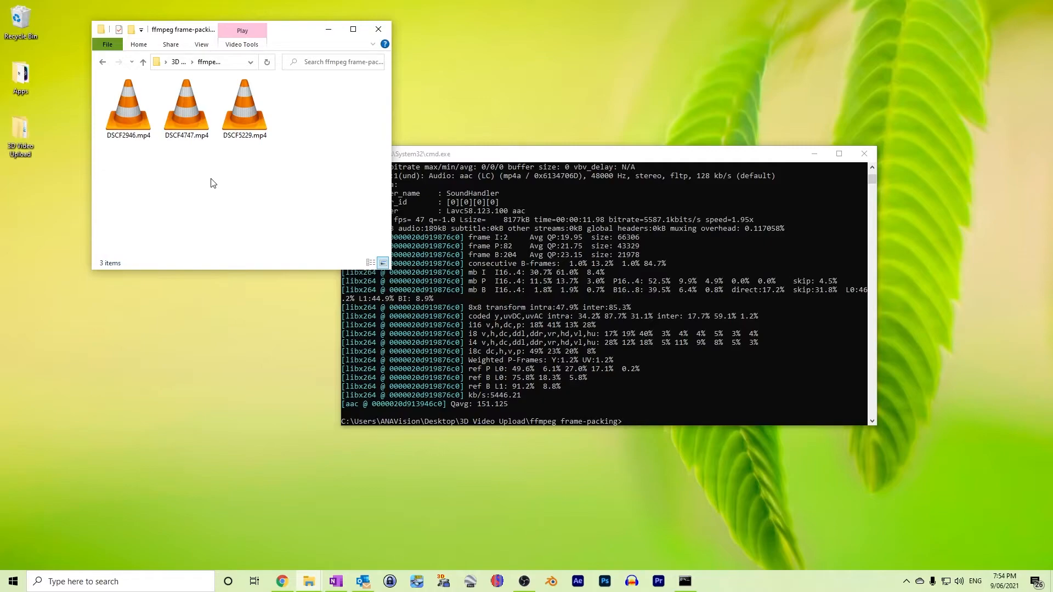
{"action": "double_click", "coordinate": [193, 122]}
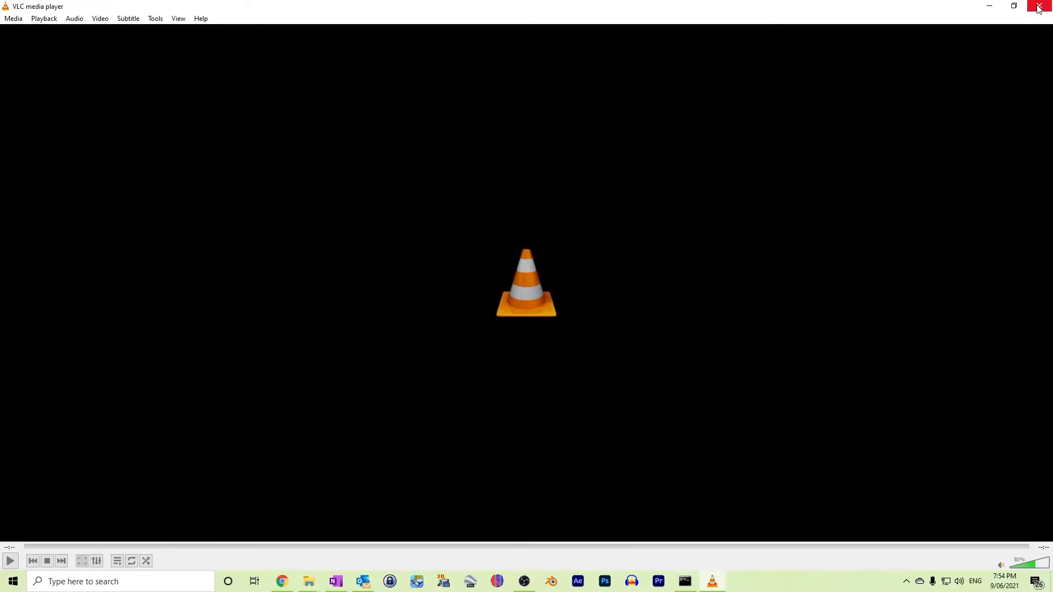
{"action": "left_click", "coordinate": [1038, 6]}
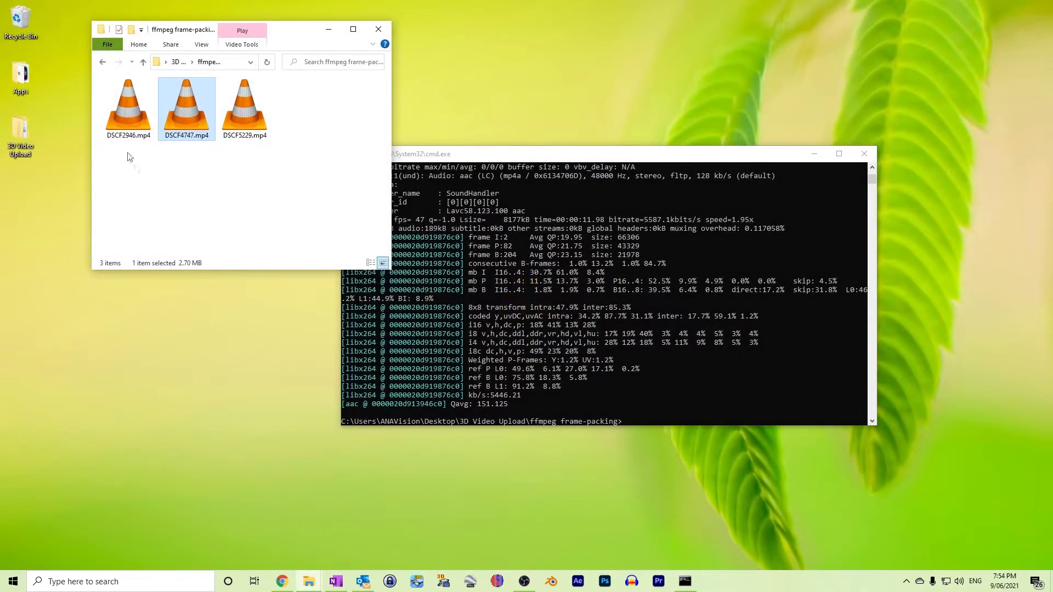
{"action": "left_click", "coordinate": [206, 197]}
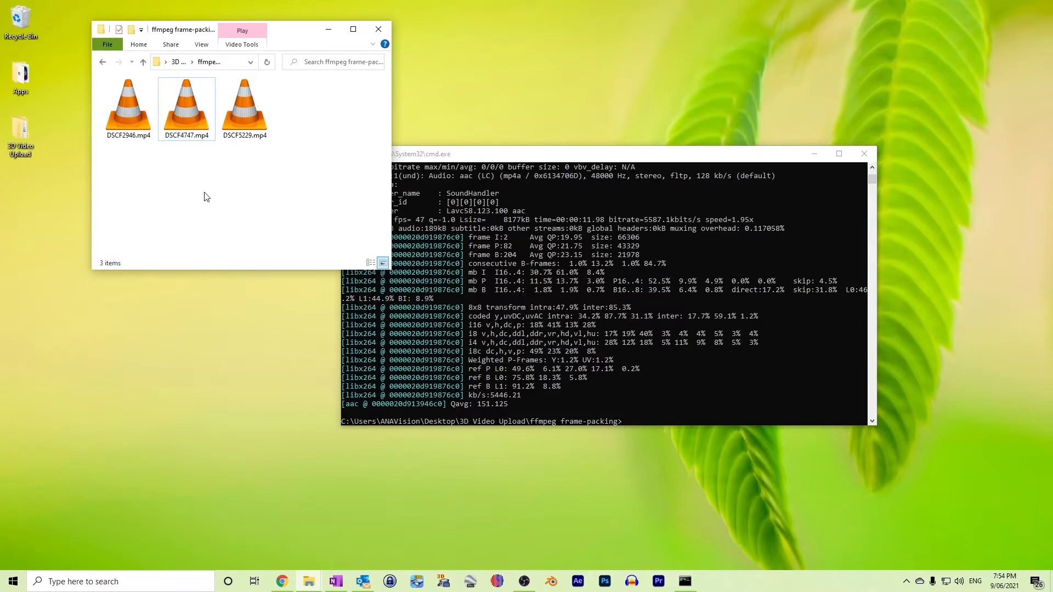
Close the old command prompt, open one in the ffmpeg frame-packing batch folder, and run the copied ffmpeg command with aspect 1.7777 and frame-packing=3
{"action": "left_click", "coordinate": [519, 159]}
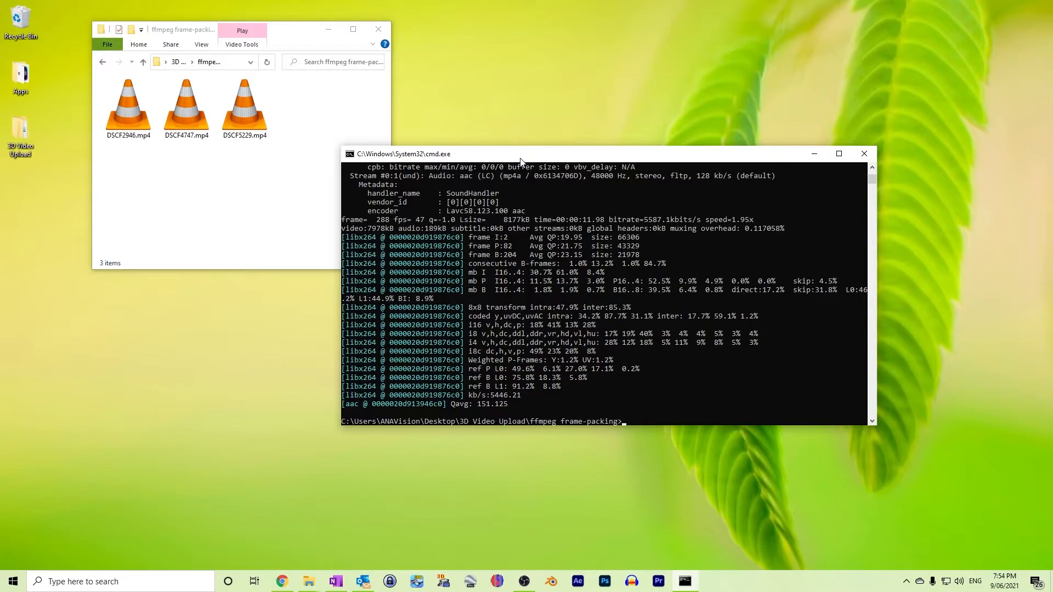
{"action": "left_click", "coordinate": [864, 154]}
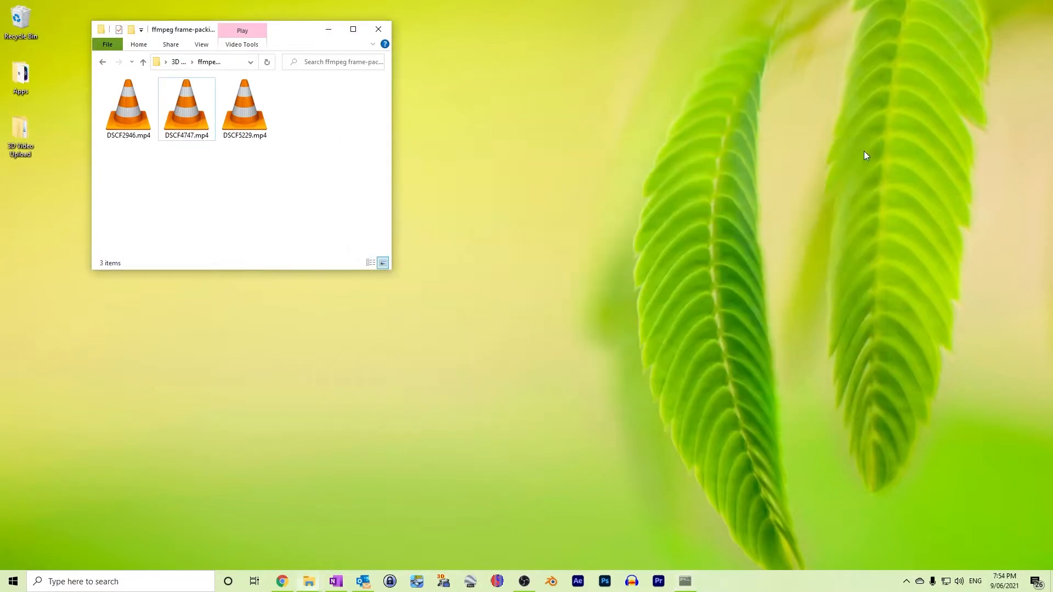
{"action": "left_click", "coordinate": [158, 64]}
{"action": "type", "text": "cmd"}
{"action": "key", "text": "Return"}
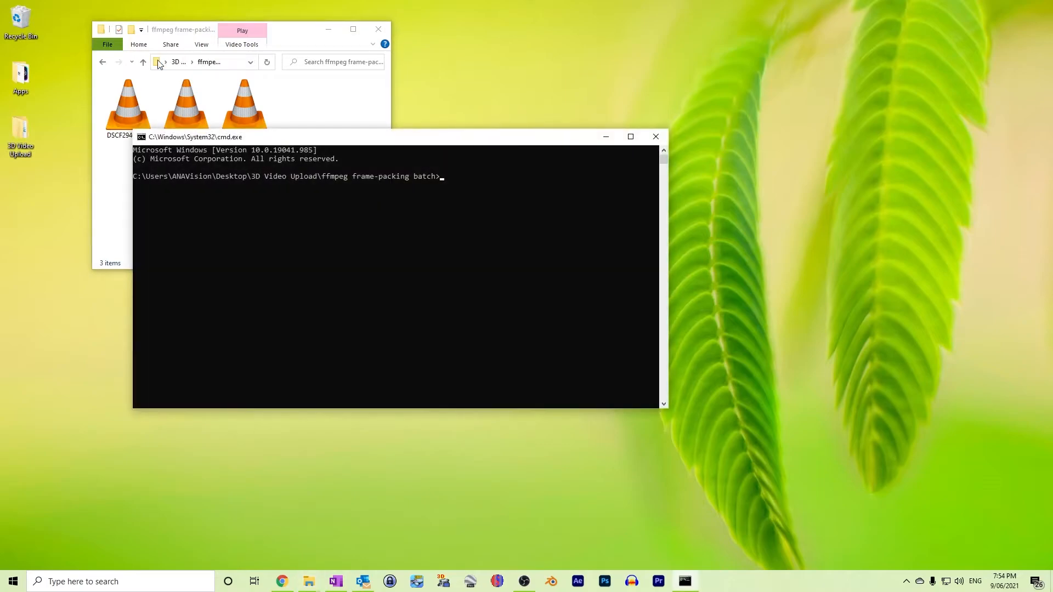
{"action": "left_click_drag", "start_coordinate": [297, 140], "coordinate": [515, 189]}
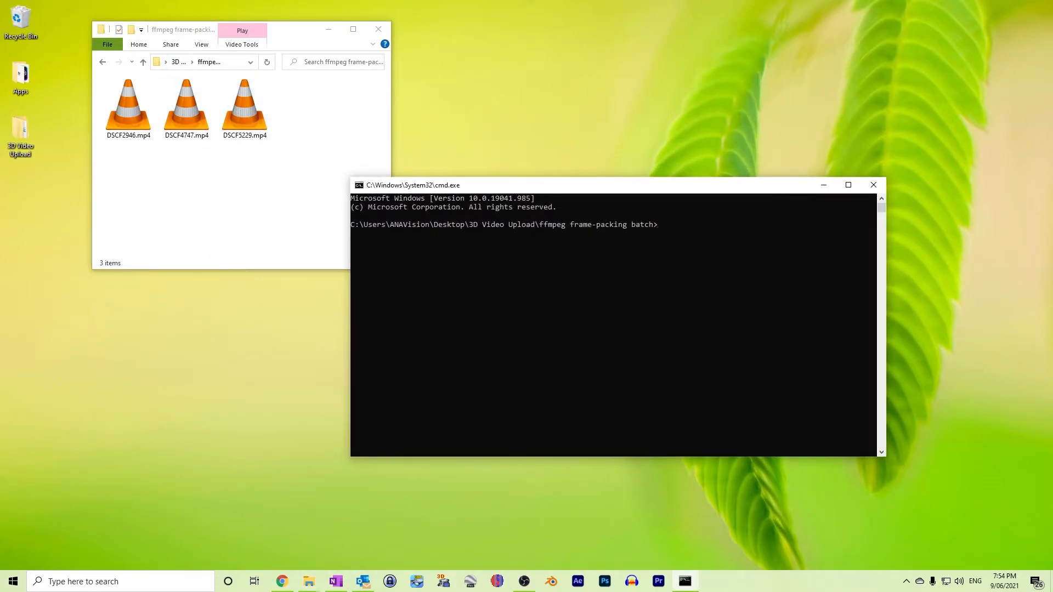
{"action": "key", "text": "ctrl+v"}
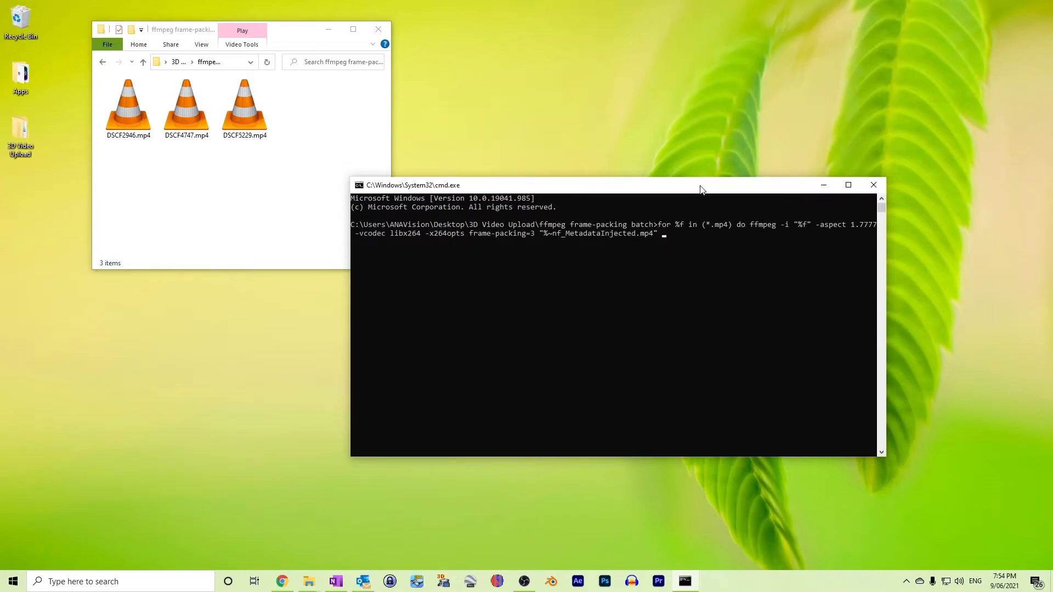
{"action": "key", "text": "Return"}
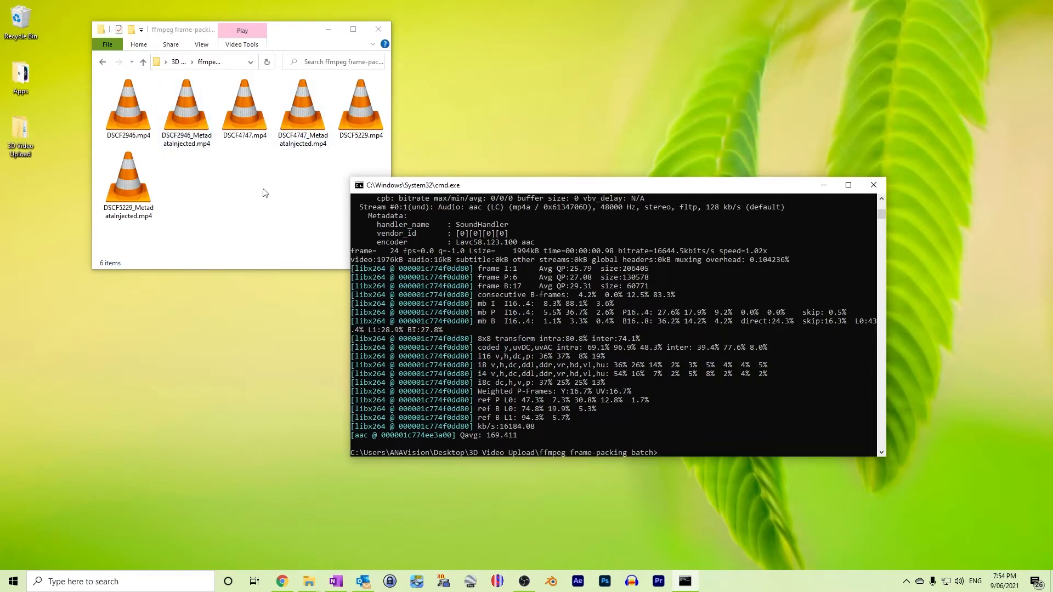
Play DSCF4747_MetadataInjected.mp4 and DSCF5229_MetadataInjected.mp4 to check the batch output, closing the player after each
{"action": "double_click", "coordinate": [300, 117]}
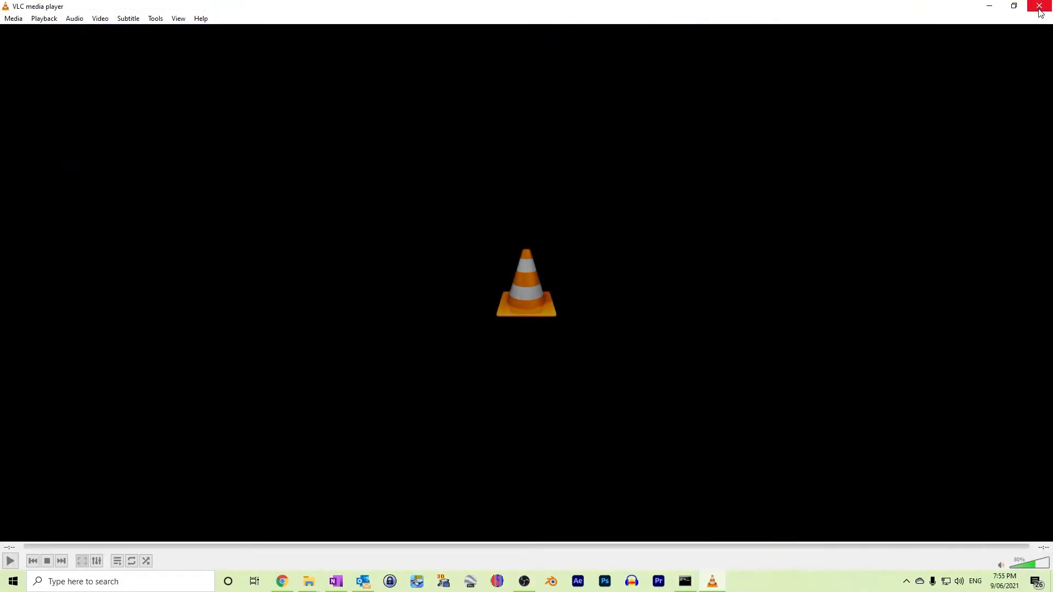
{"action": "left_click", "coordinate": [1039, 5]}
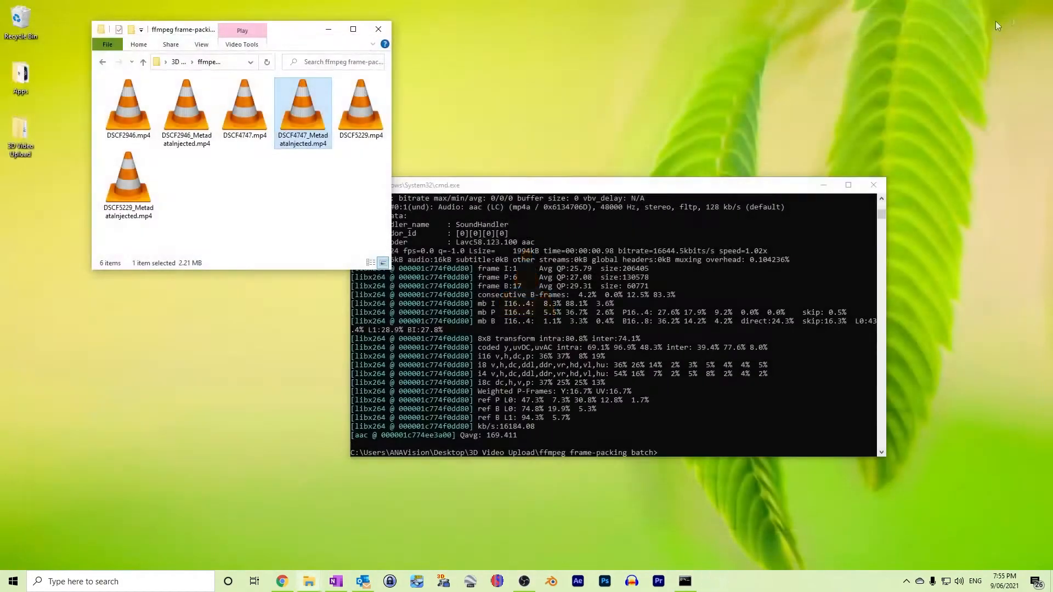
{"action": "double_click", "coordinate": [143, 184]}
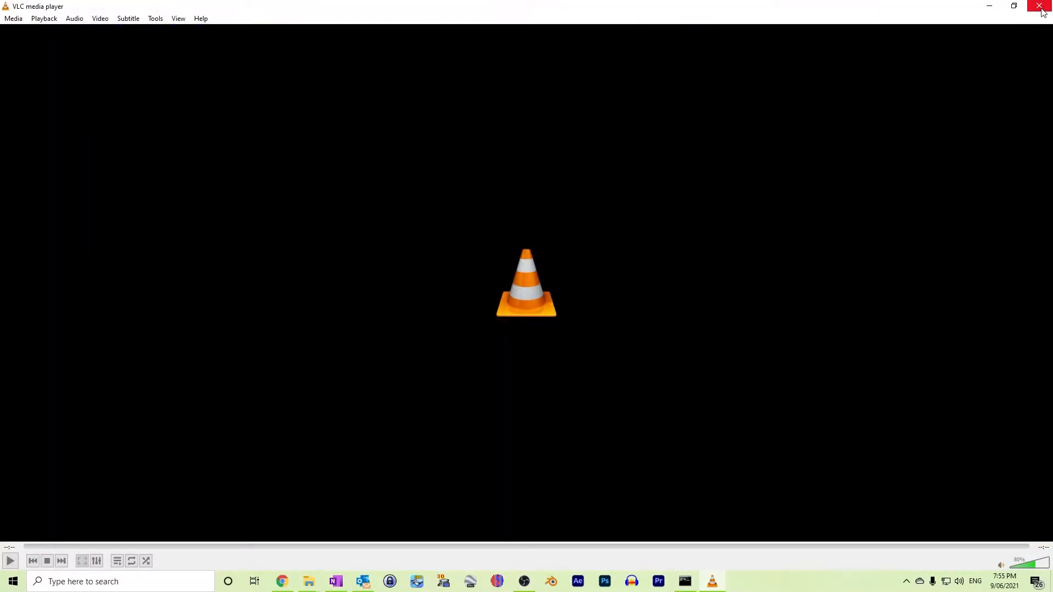
{"action": "left_click", "coordinate": [1041, 6]}
{"action": "left_click", "coordinate": [686, 189]}
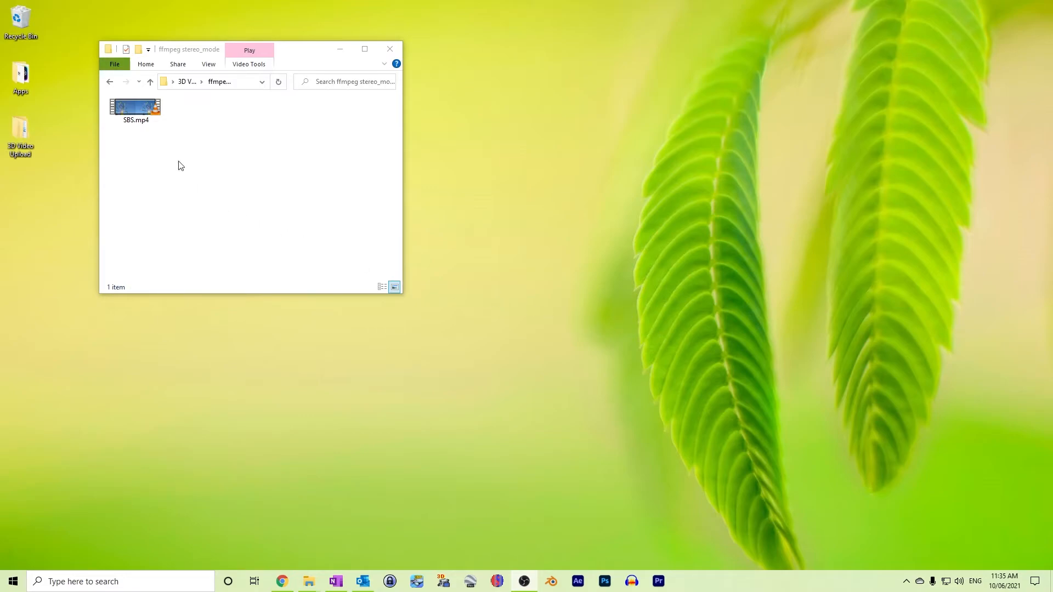
Open a command prompt in the ffmpeg stereo_mode folder and move its window clear of the folder's files
{"action": "left_click", "coordinate": [164, 82]}
{"action": "type", "text": "cmd"}
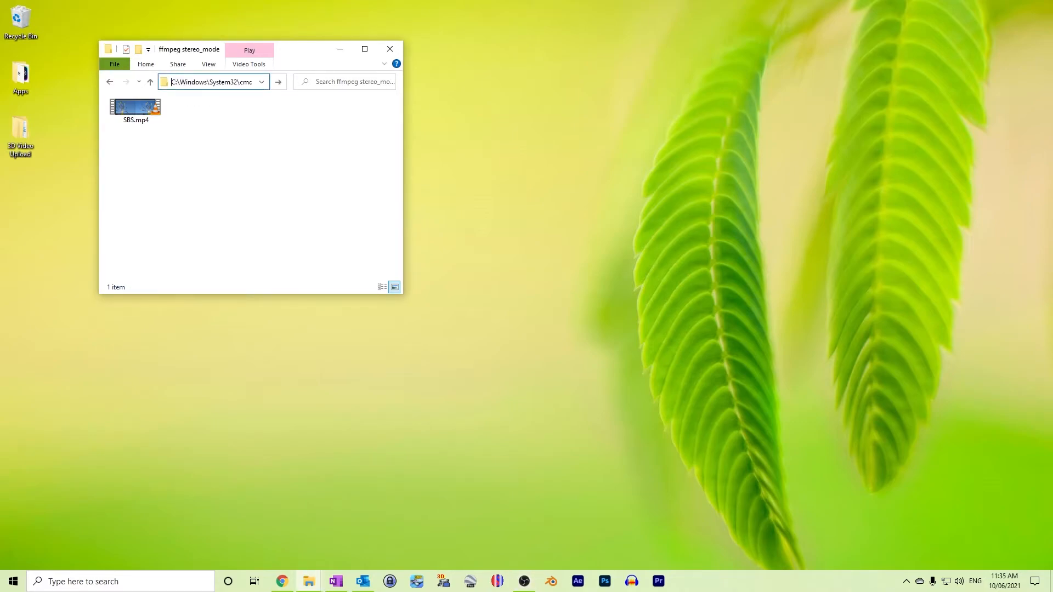
{"action": "key", "text": "Return"}
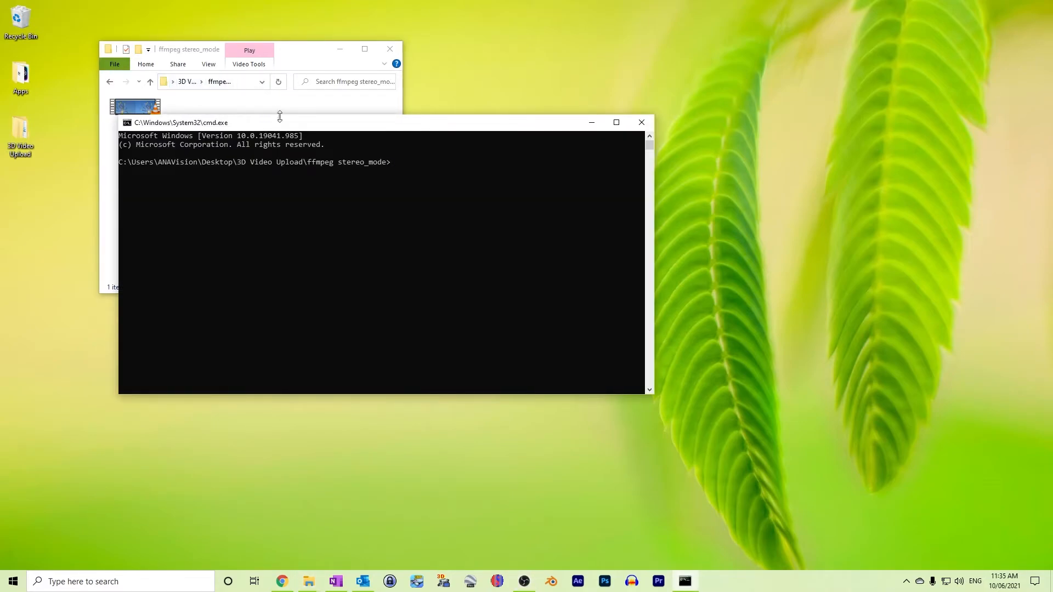
{"action": "left_click_drag", "start_coordinate": [284, 124], "coordinate": [515, 166]}
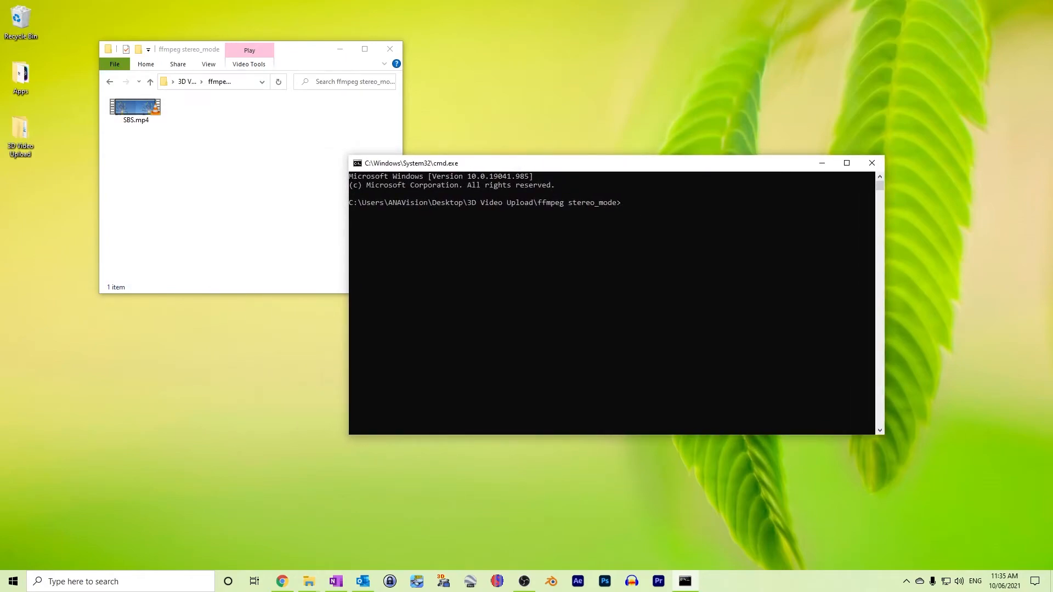
Copy the Method 3 one-line ffmpeg command with aspect 1.7777 and stereo_mode=1 from the YouTube video's description
{"action": "key", "text": "alt+Tab"}
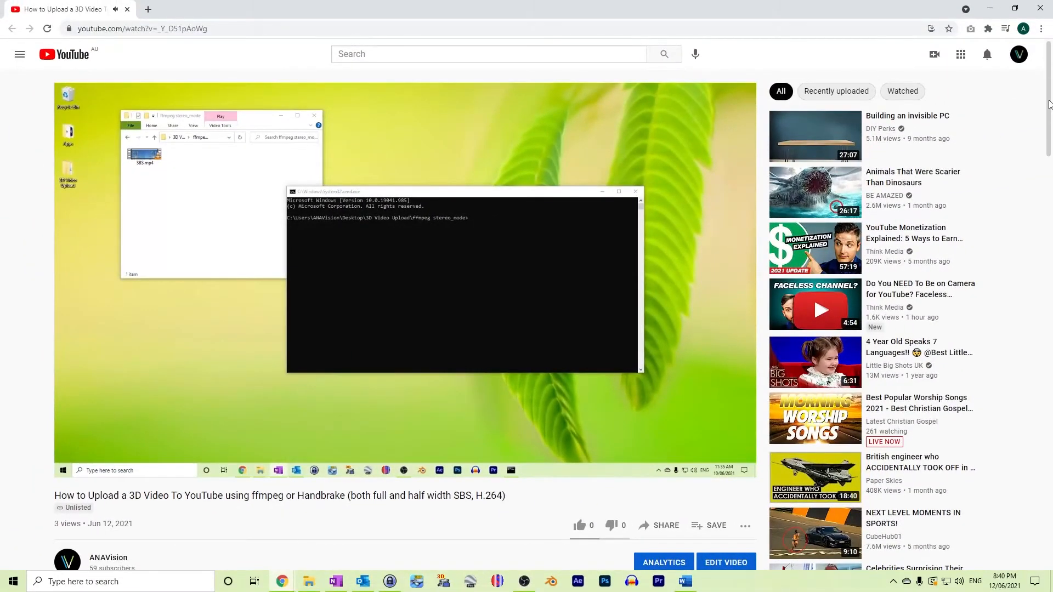
{"action": "left_click_drag", "start_coordinate": [1049, 105], "coordinate": [1050, 237]}
{"action": "scroll", "coordinate": [646, 332], "scroll_direction": "down", "scroll_amount": 5}
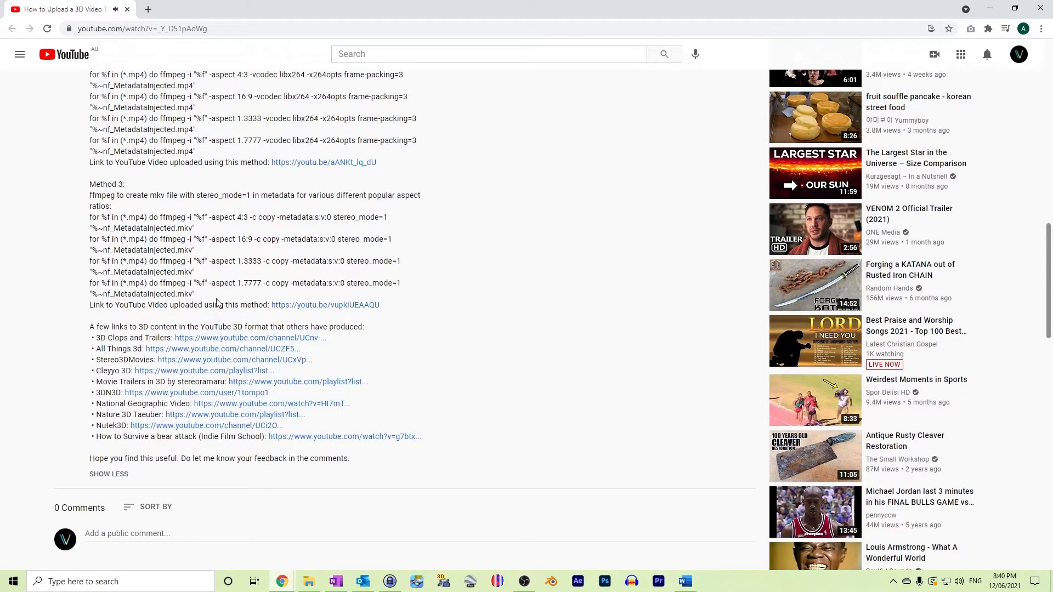
{"action": "left_click_drag", "start_coordinate": [196, 294], "coordinate": [87, 221]}
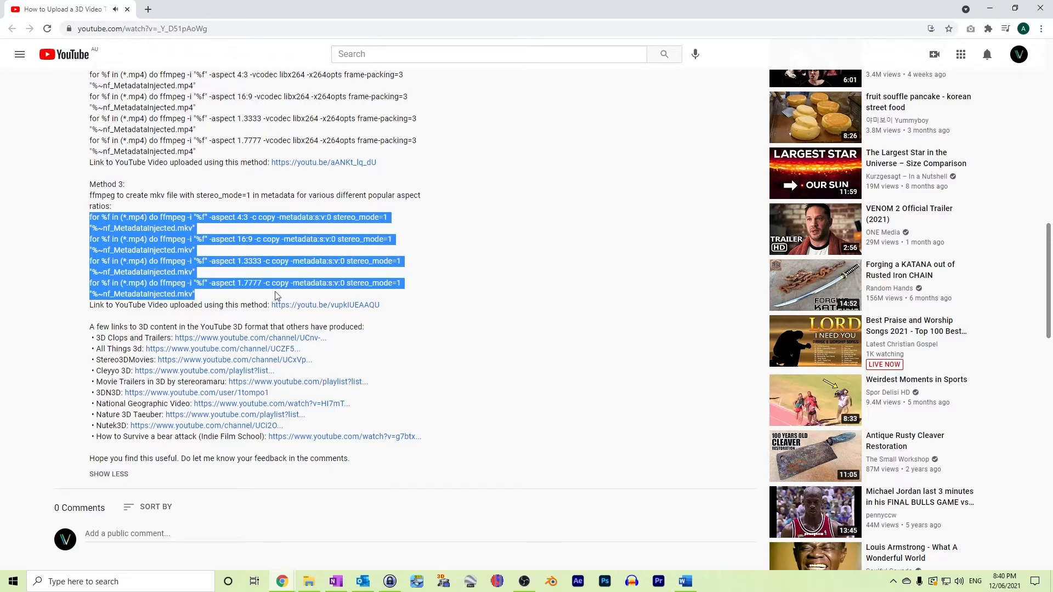
{"action": "left_click", "coordinate": [235, 298]}
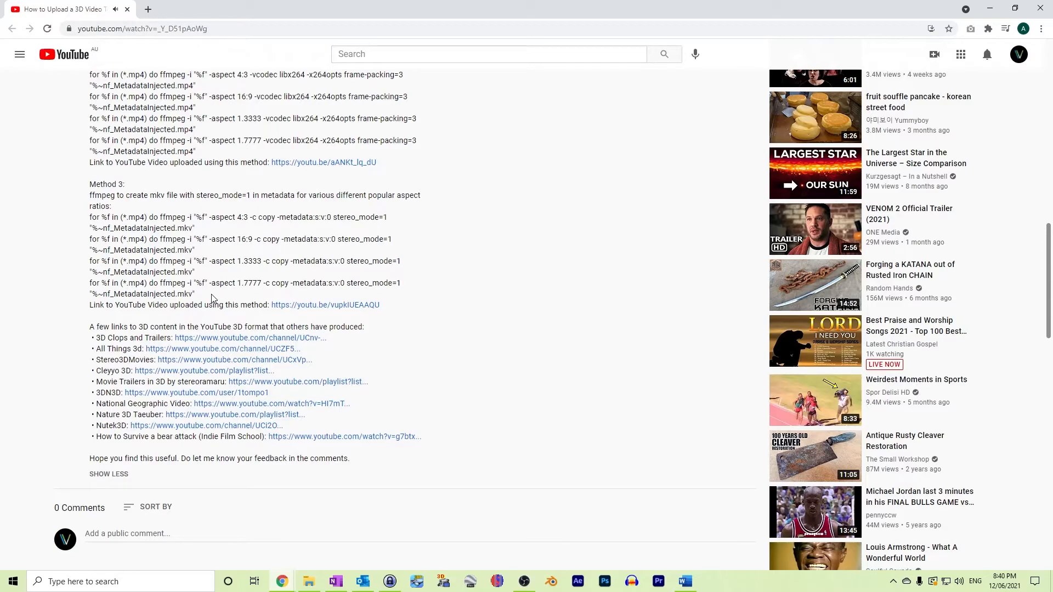
{"action": "left_click_drag", "start_coordinate": [213, 298], "coordinate": [83, 293]}
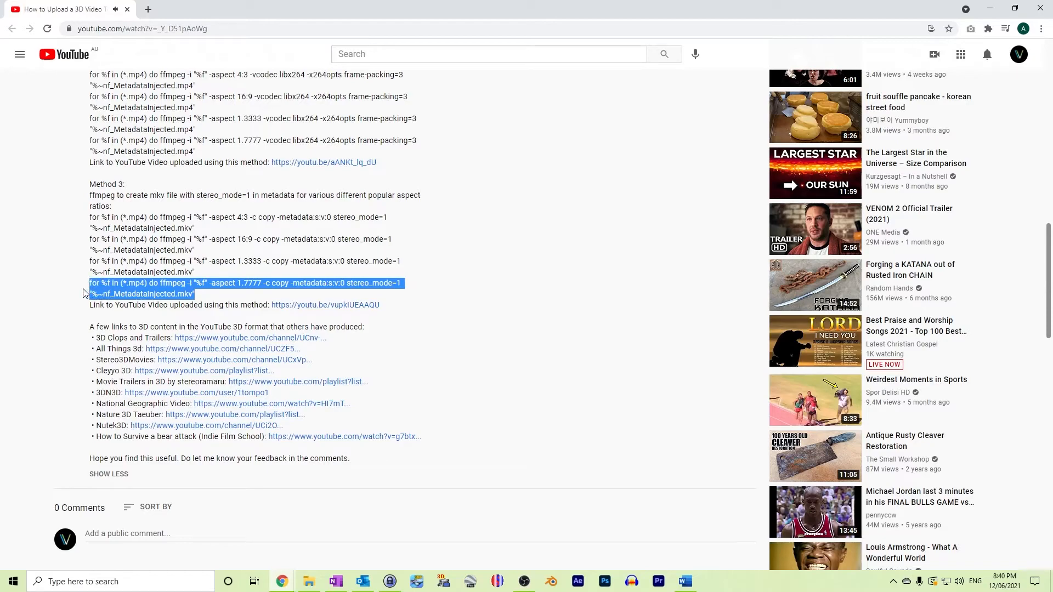
{"action": "key", "text": "ctrl+c"}
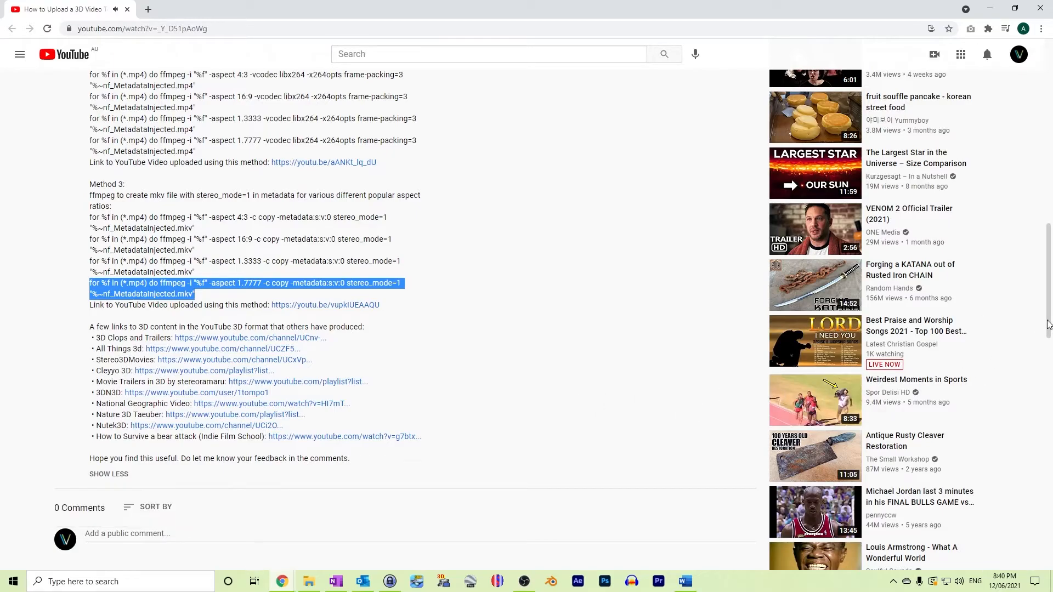
{"action": "left_click_drag", "start_coordinate": [1048, 325], "coordinate": [1047, 132]}
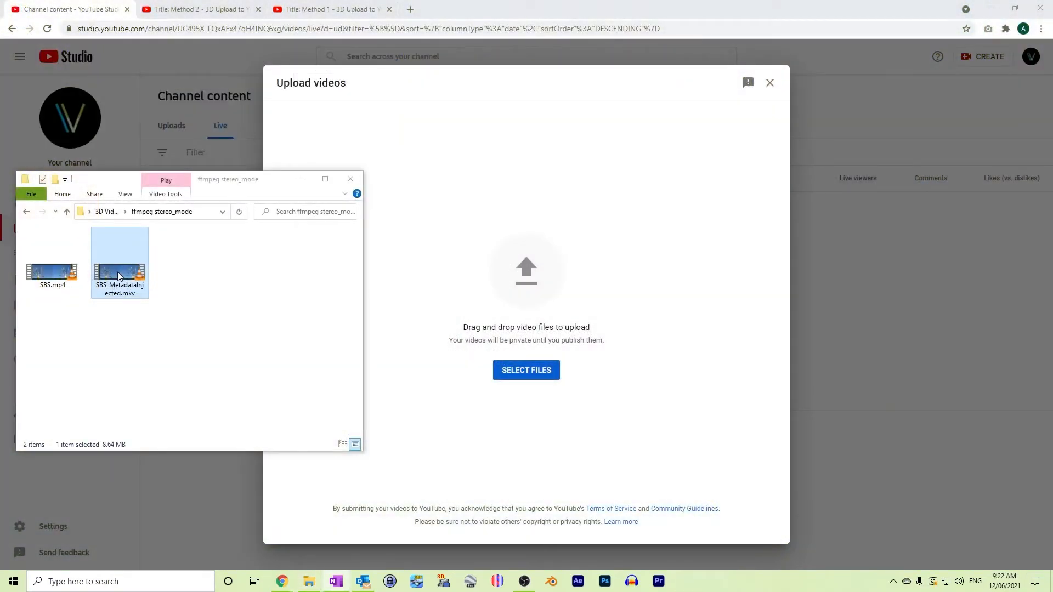
Upload SBS_MetadataInjected.mkv from the ffmpeg stereo_mode folder to YouTube and open the playback settings of the uploaded 3D video
{"action": "left_click_drag", "start_coordinate": [118, 269], "coordinate": [531, 283]}
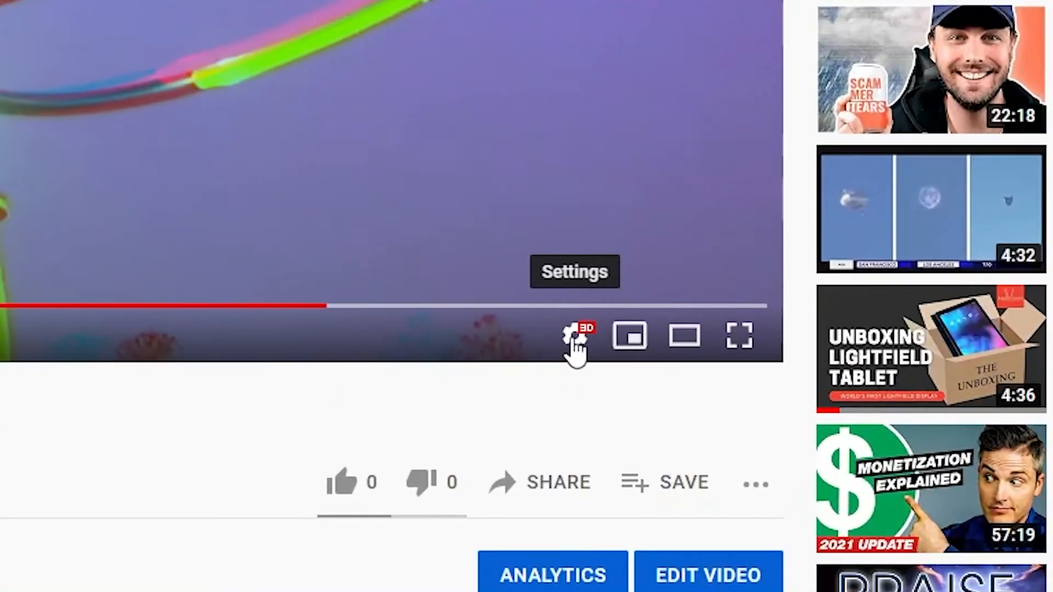
{"action": "left_click", "coordinate": [571, 339]}
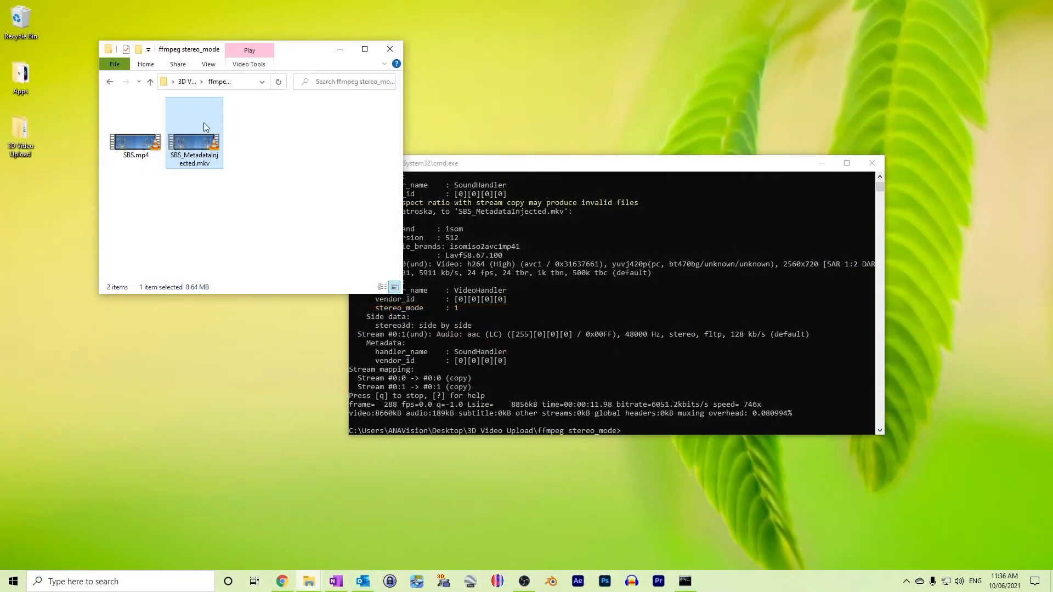
Open the ffmpeg stereo_mode batch folder and close the command prompt of the single-file stereo_mode conversion
{"action": "left_click", "coordinate": [151, 83]}
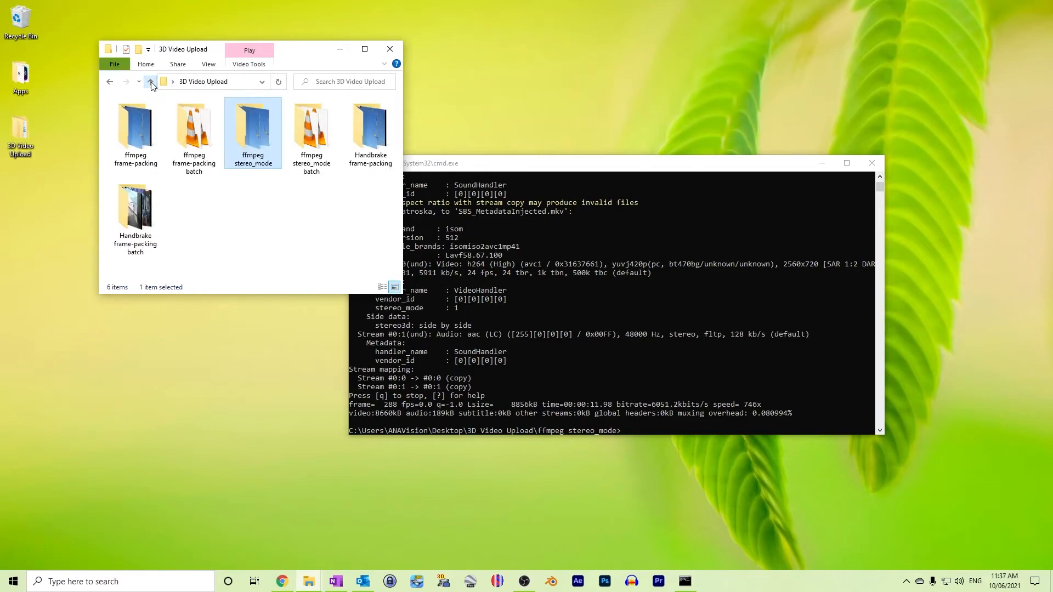
{"action": "double_click", "coordinate": [311, 145]}
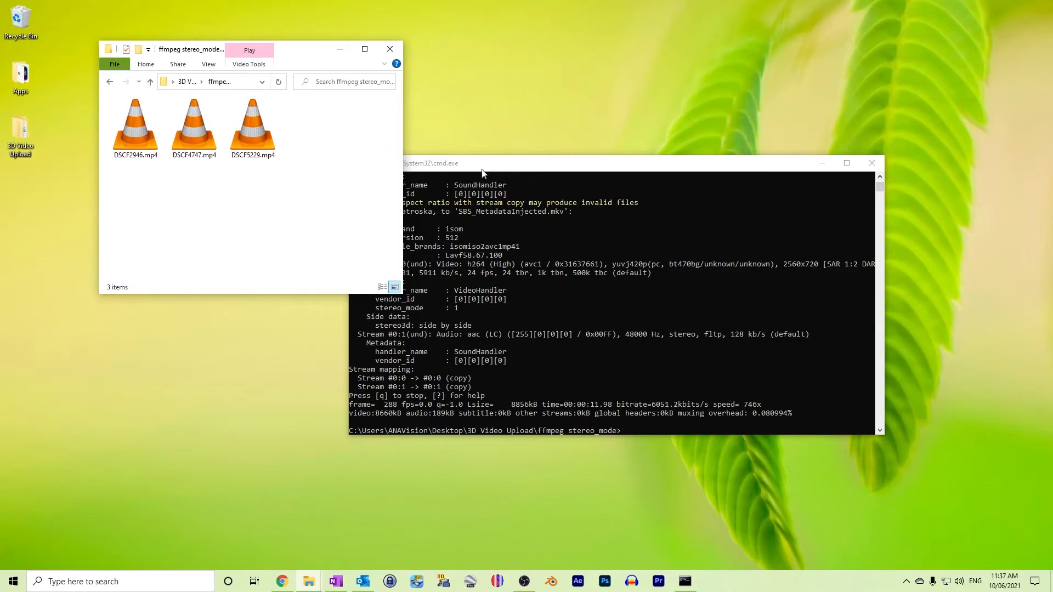
{"action": "left_click", "coordinate": [871, 162]}
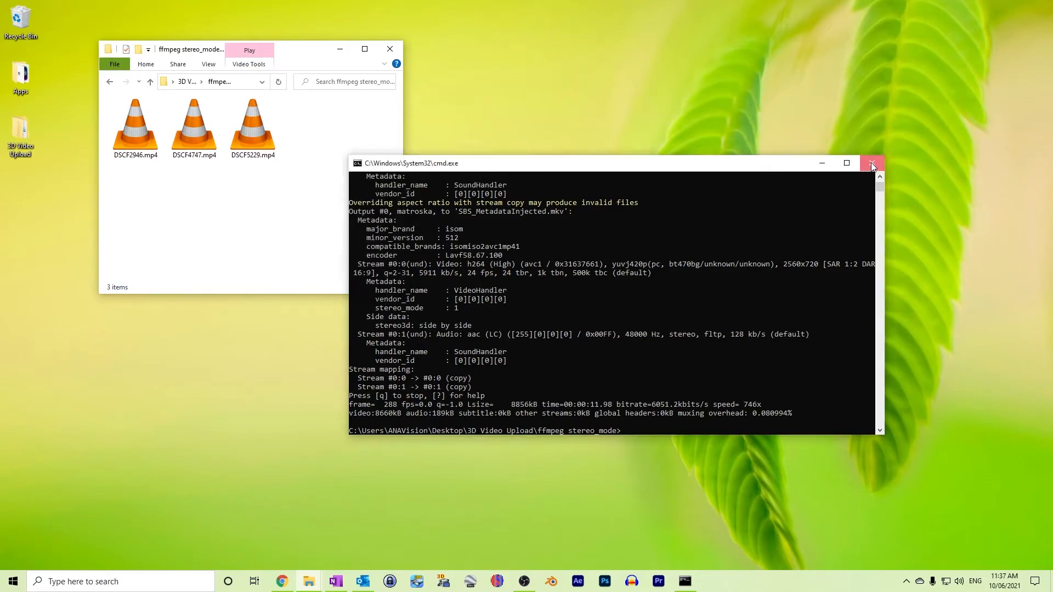
Open a command prompt in the ffmpeg stereo_mode batch folder and run the copied ffmpeg command with aspect 1.7777 and stereo_mode=1
{"action": "left_click", "coordinate": [168, 83]}
{"action": "type", "text": "cmd"}
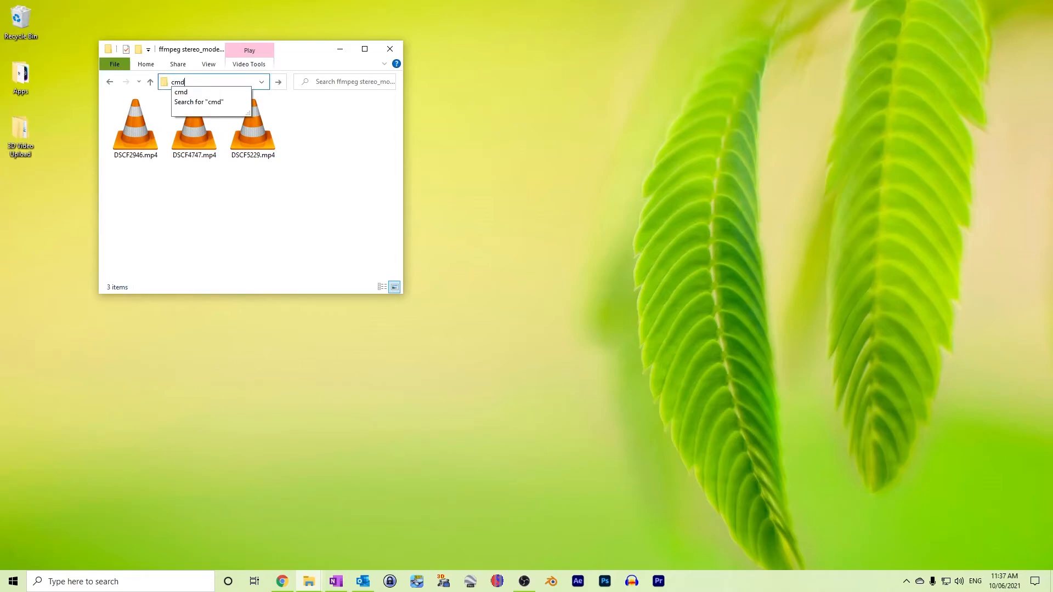
{"action": "key", "text": "Return"}
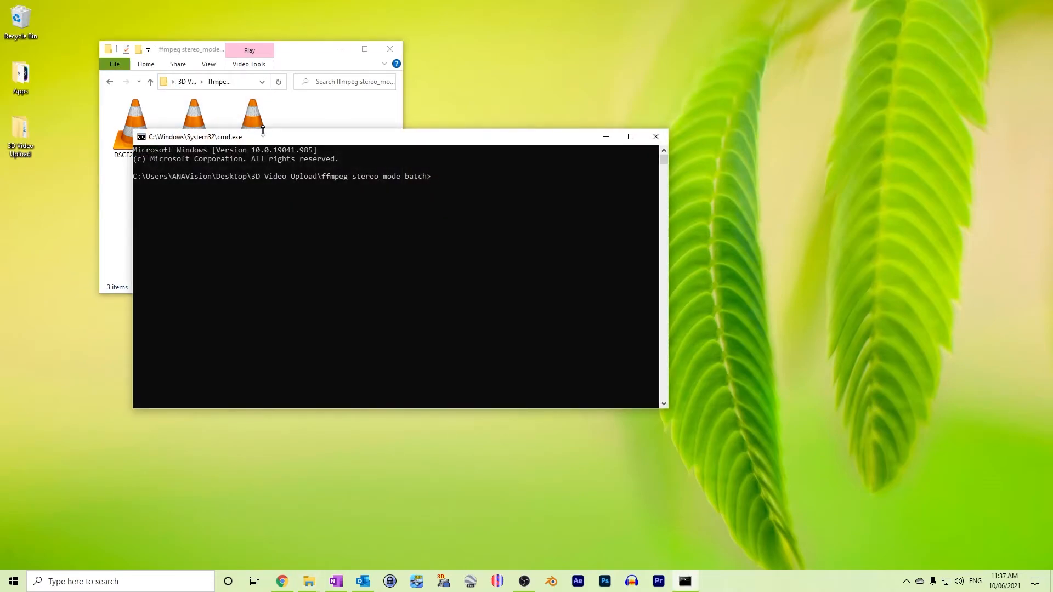
{"action": "left_click_drag", "start_coordinate": [269, 141], "coordinate": [470, 178]}
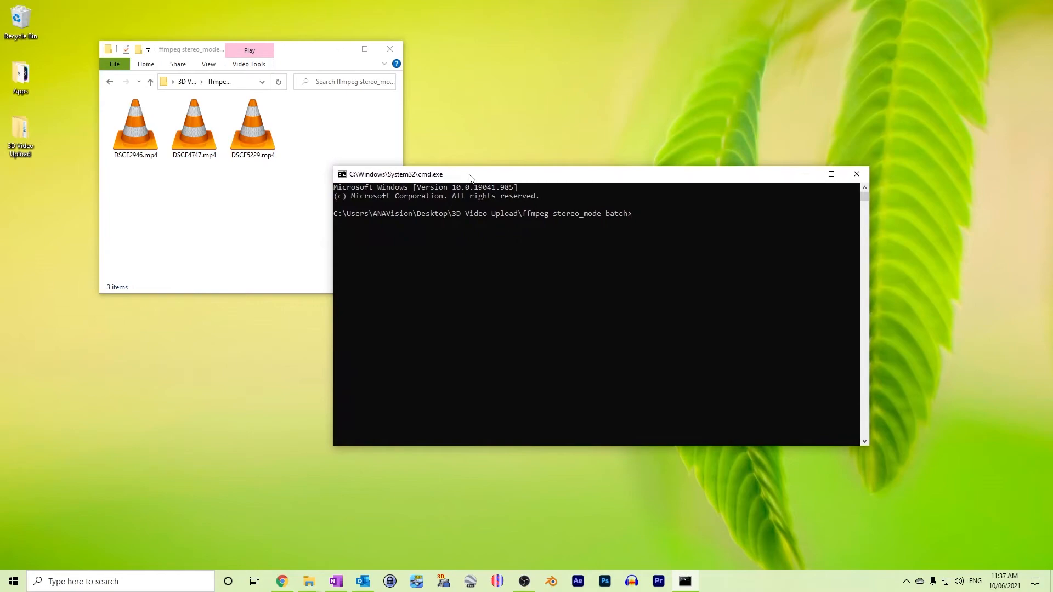
{"action": "right_click", "coordinate": [564, 308]}
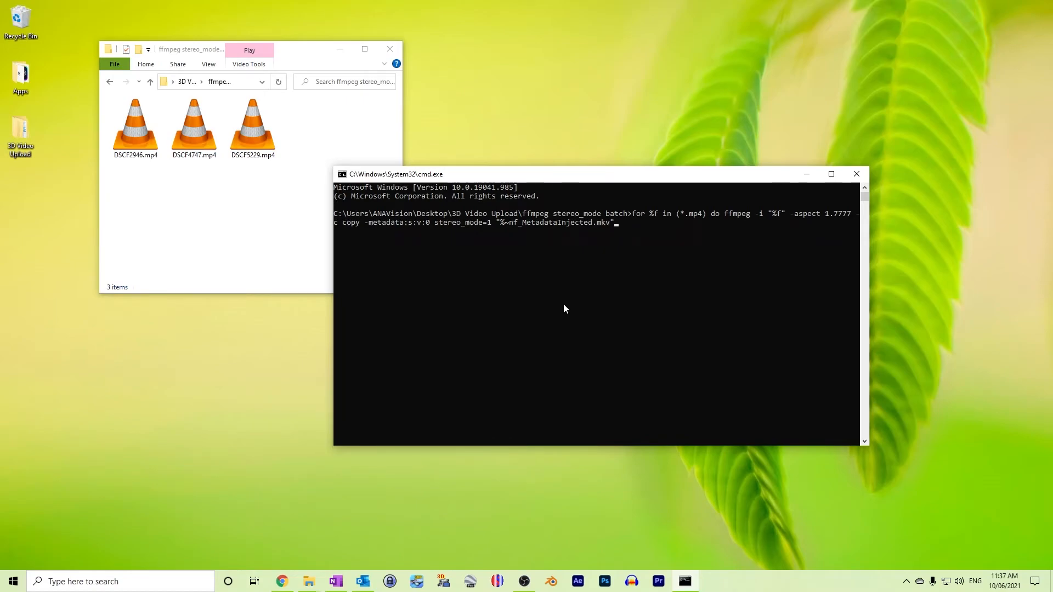
{"action": "key", "text": "Return"}
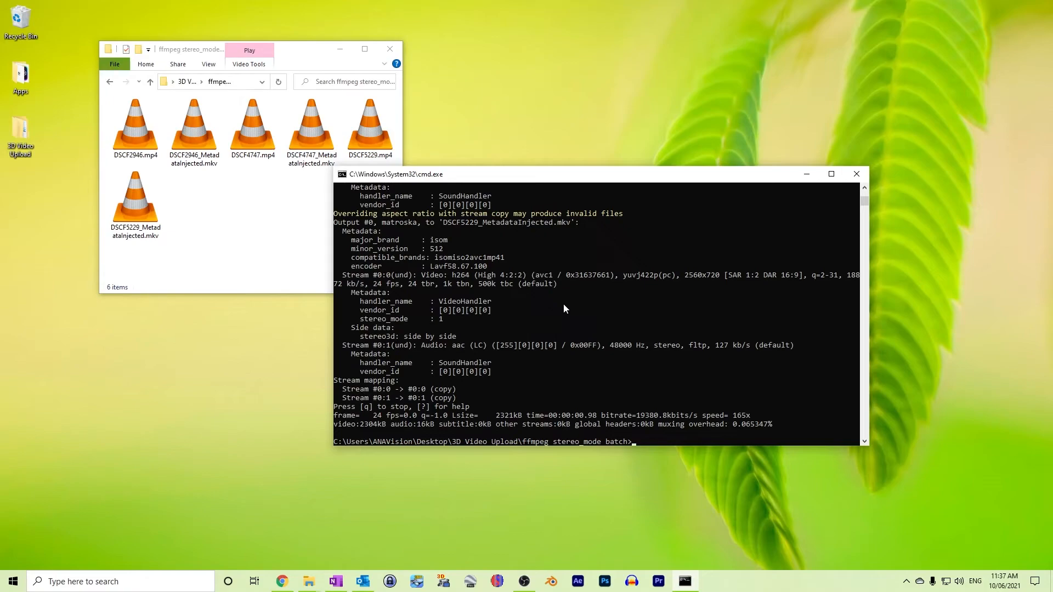
Play DSCF4747_MetadataInjected.mkv and DSCF5229_MetadataInjected.mkv to check the batch output, closing the player after each and clearing the file selection
{"action": "double_click", "coordinate": [303, 129]}
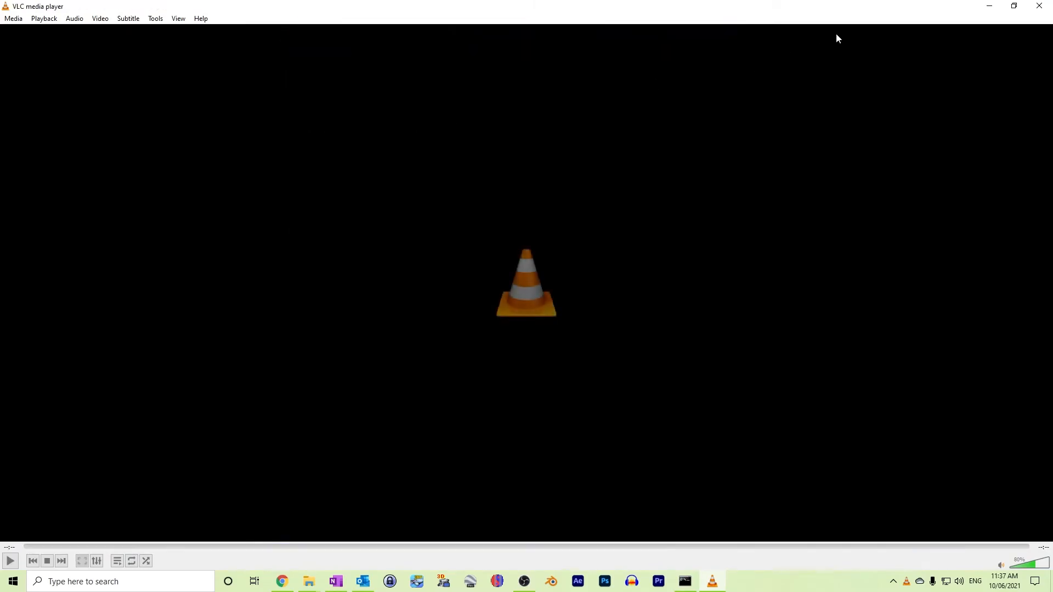
{"action": "left_click", "coordinate": [1038, 6]}
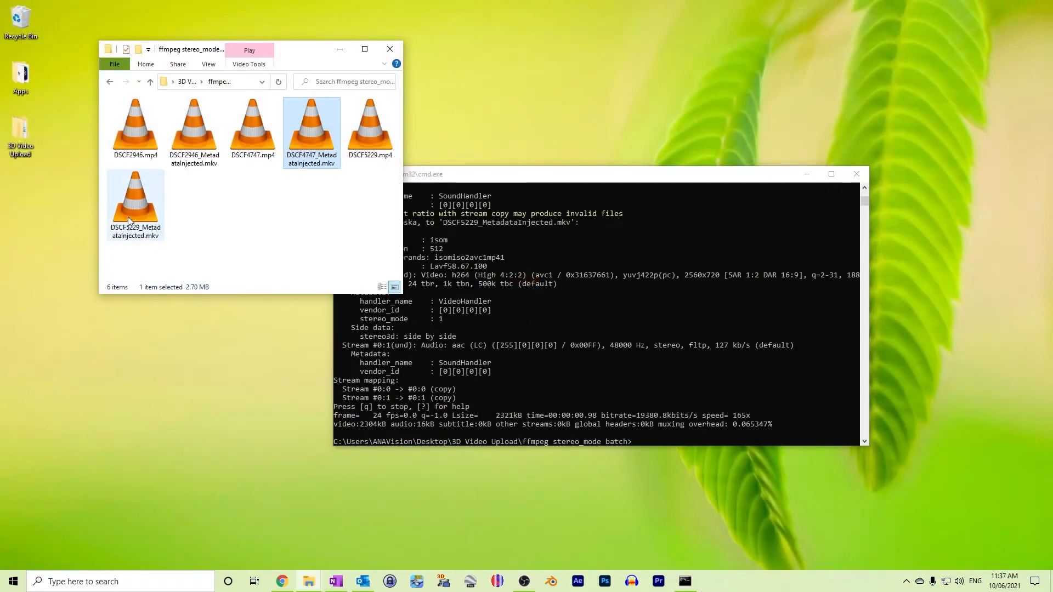
{"action": "double_click", "coordinate": [128, 219]}
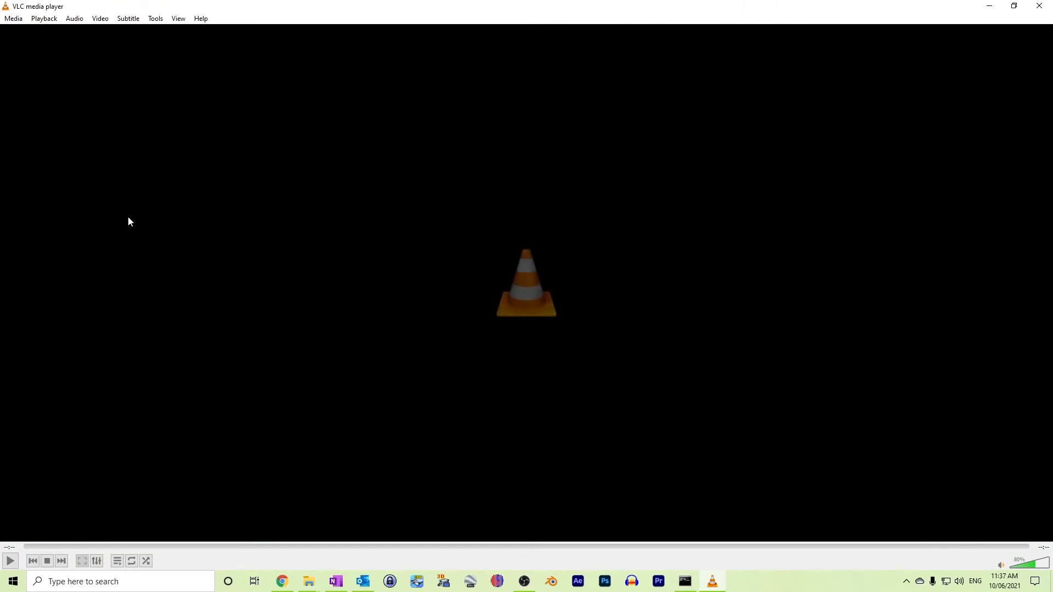
{"action": "left_click", "coordinate": [1038, 7]}
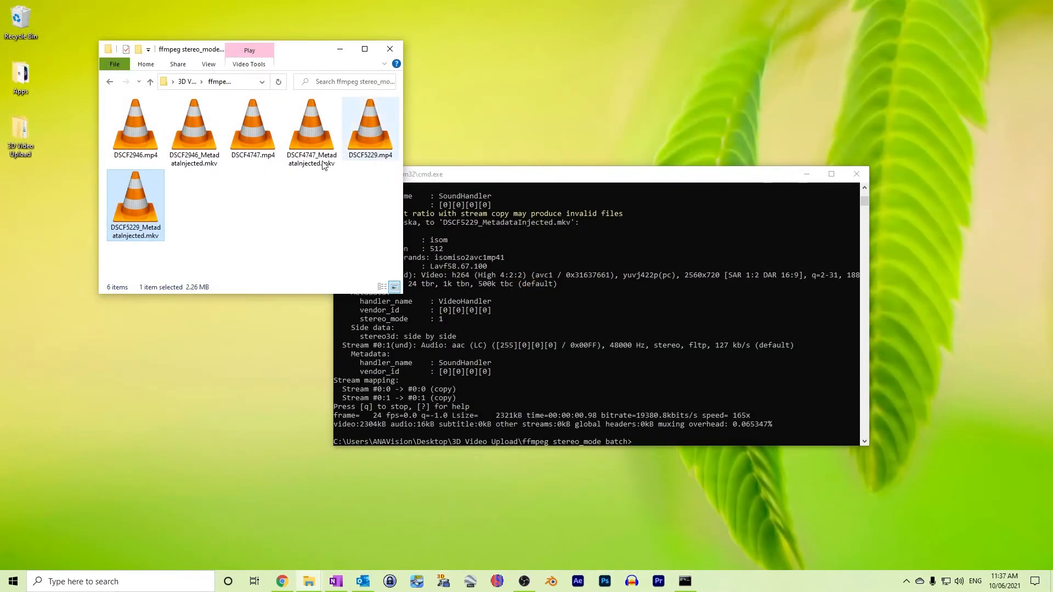
{"action": "left_click", "coordinate": [236, 220]}
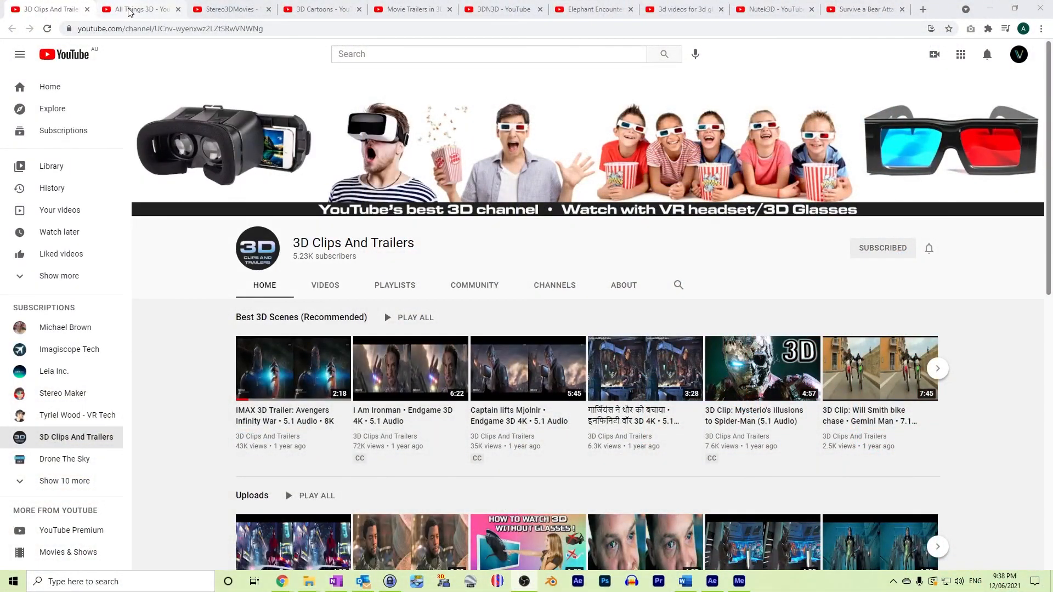
Look through the open Stereo3DMovies, 3D Cartoons, Movie Trailers, 3DN3D, Elephant Encounter, 3d videos for 3d glasses and Nutek3D pages for 3D video examples
{"action": "left_click", "coordinate": [223, 11]}
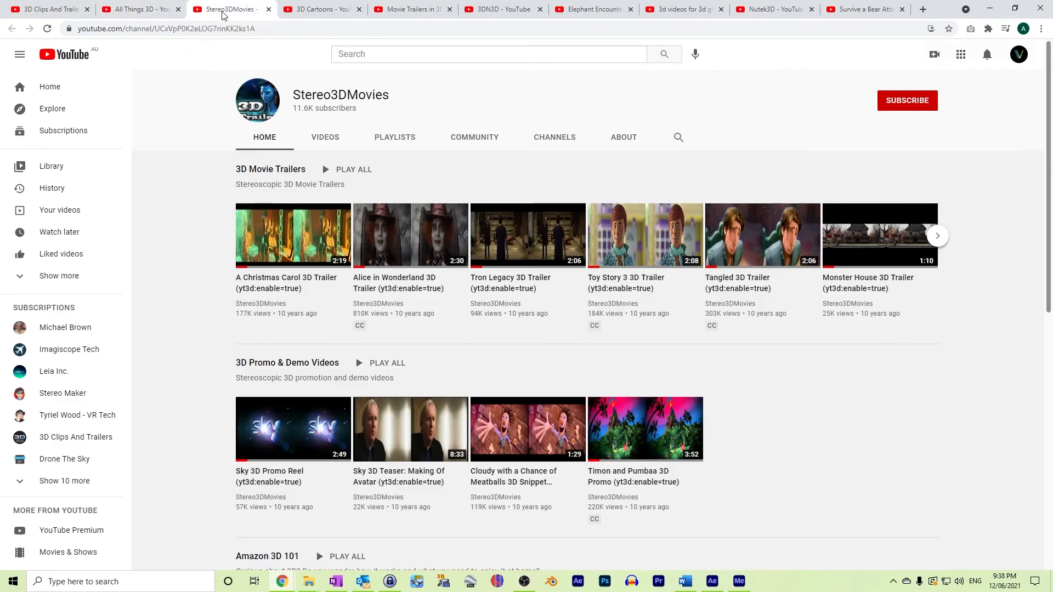
{"action": "left_click", "coordinate": [321, 10]}
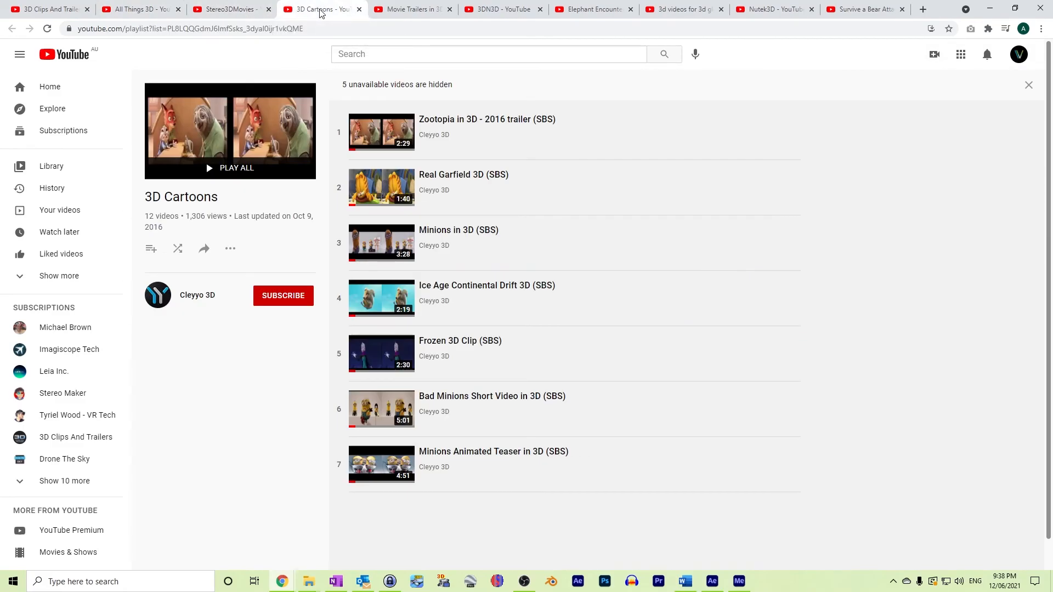
{"action": "left_click", "coordinate": [411, 12]}
{"action": "left_click", "coordinate": [496, 13]}
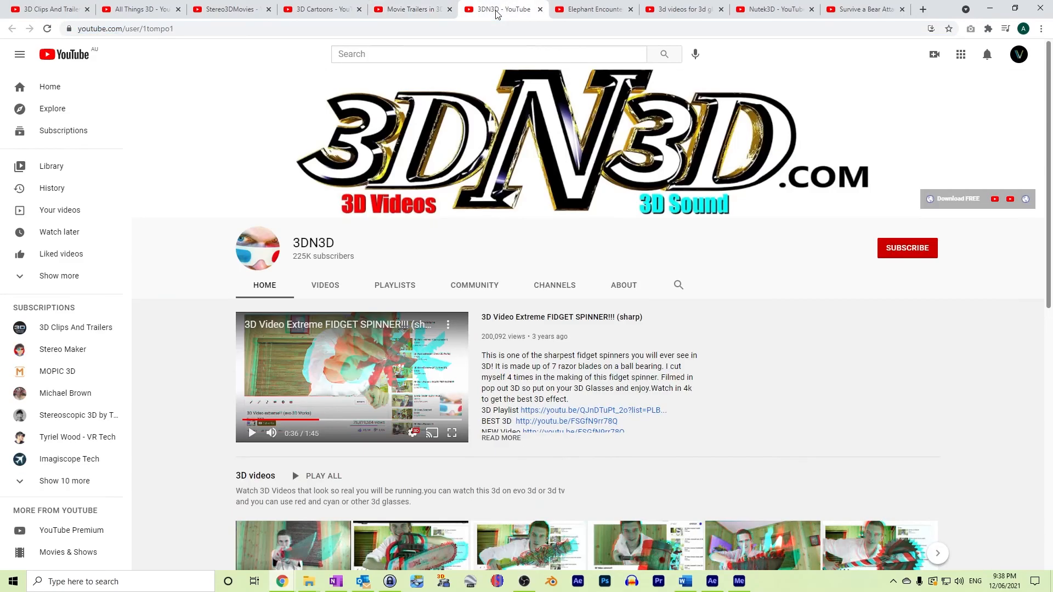
{"action": "left_click", "coordinate": [587, 12]}
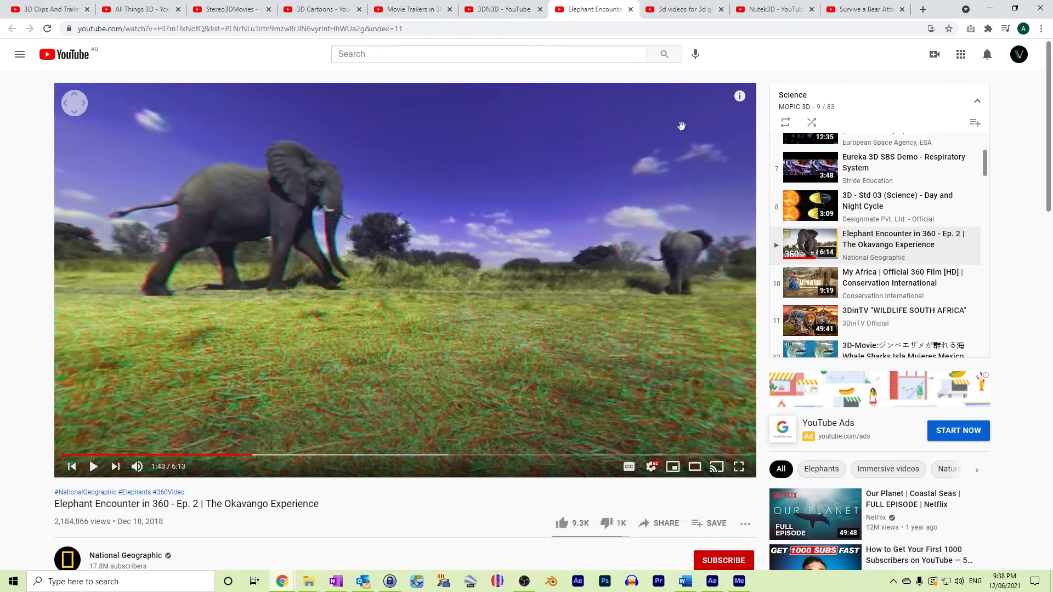
{"action": "left_click", "coordinate": [685, 12]}
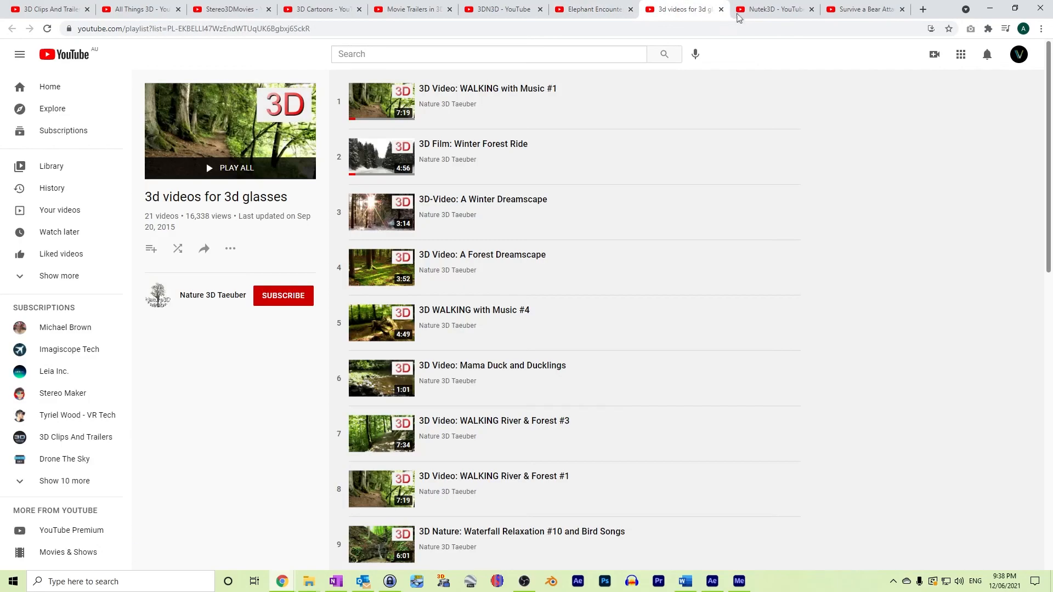
{"action": "left_click", "coordinate": [769, 12]}
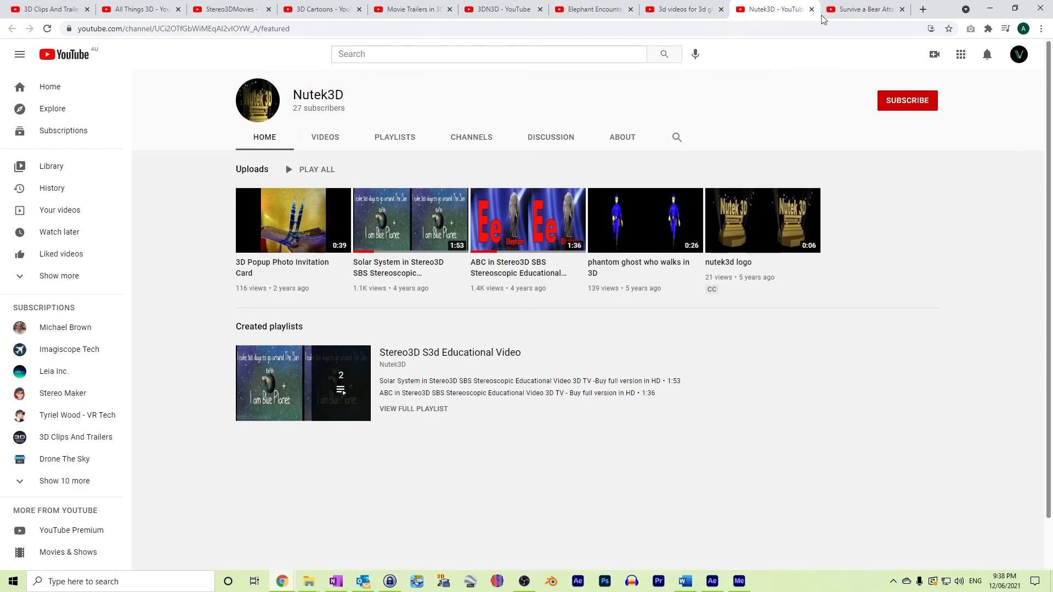
Show the Survive a Bear Attack in VR! video and rotate its 360-degree view from the bear to the people by the tent
{"action": "left_click", "coordinate": [856, 12]}
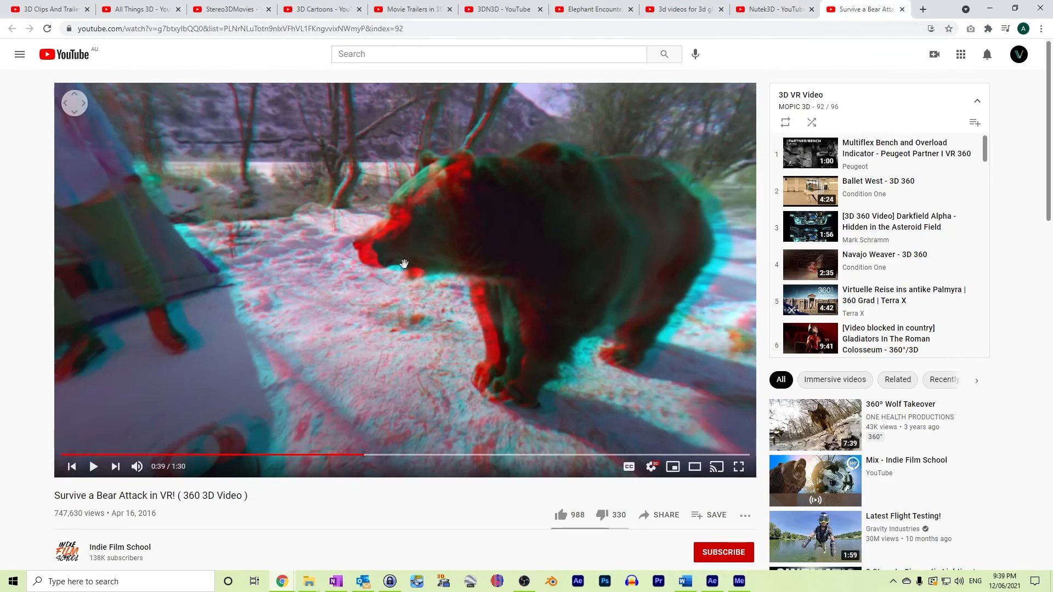
{"action": "left_click_drag", "start_coordinate": [405, 264], "coordinate": [613, 382]}
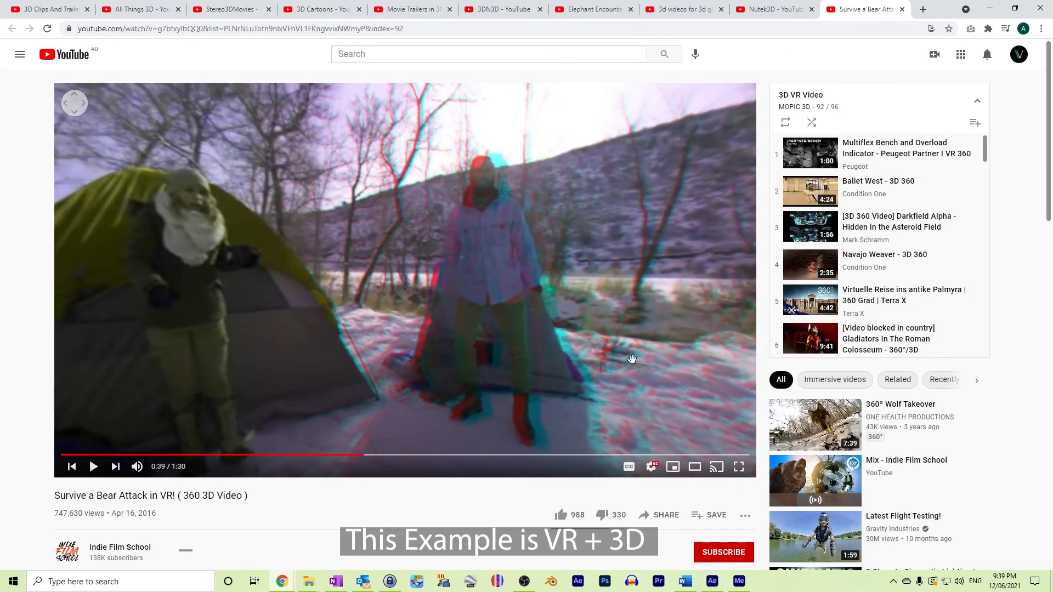